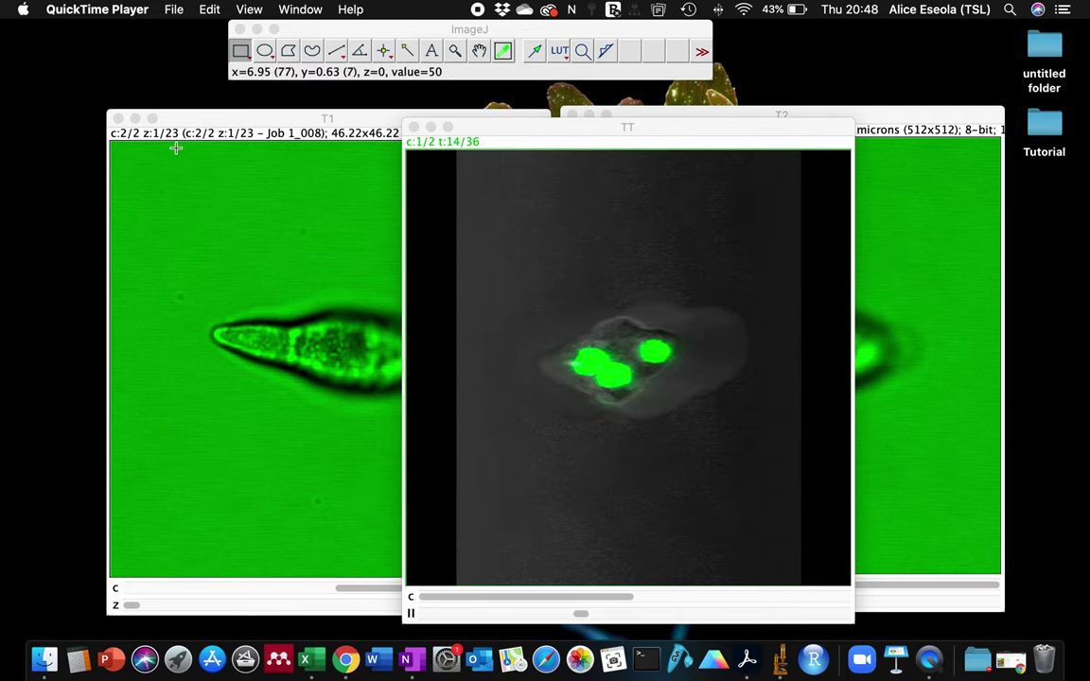
# Browse T1's z slices in the brightfield and fluorescence channels, ending on brightfield
pyautogui.click(216, 137)
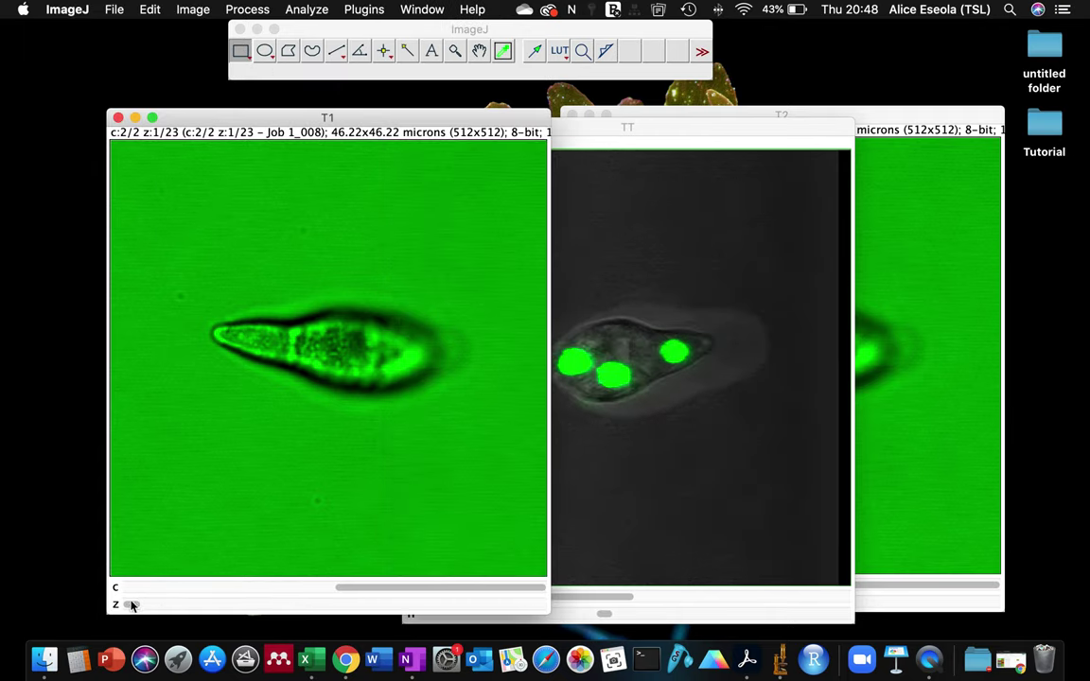
pyautogui.moveTo(132, 605); pyautogui.dragTo(26, 533)
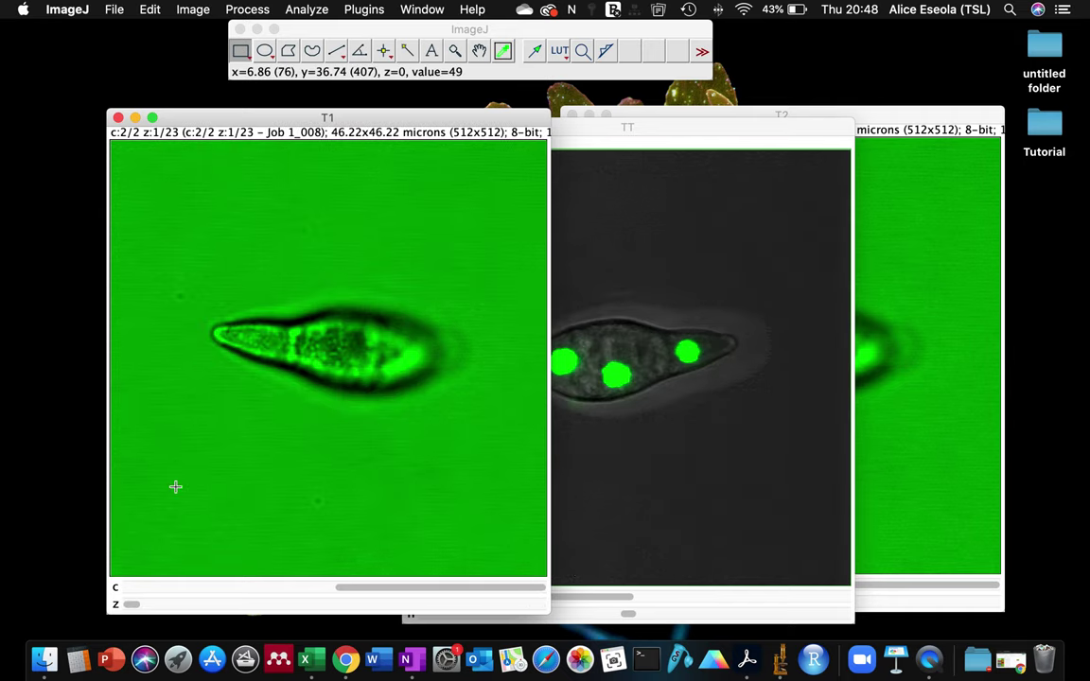
pyautogui.click(175, 587)
pyautogui.moveTo(133, 603); pyautogui.dragTo(544, 604)
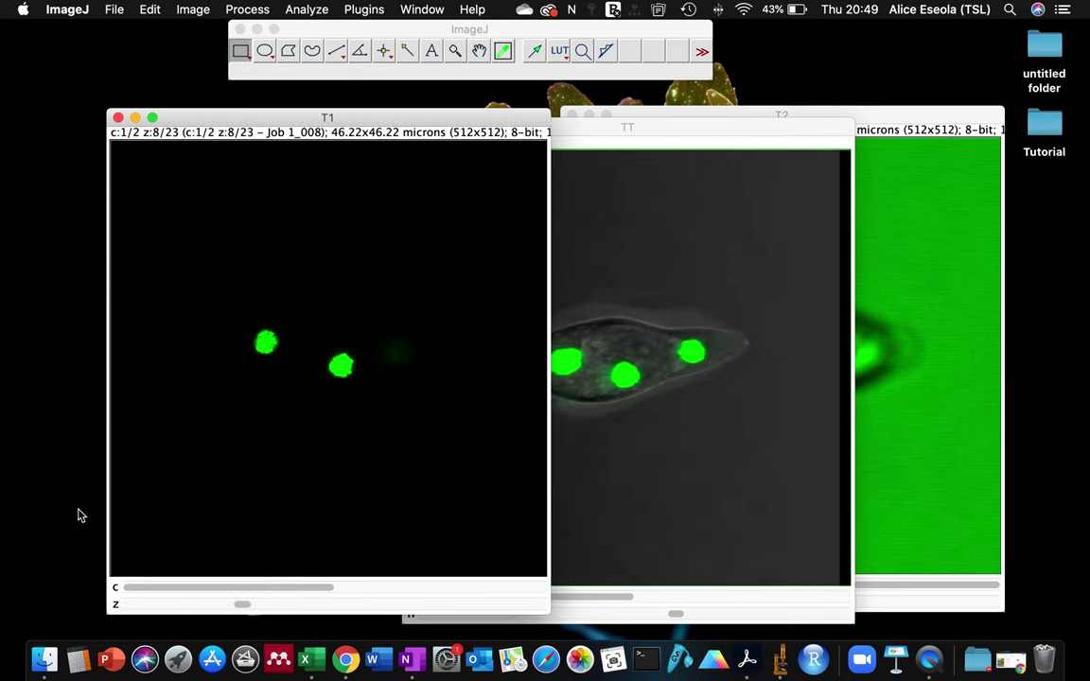
pyautogui.press('.')
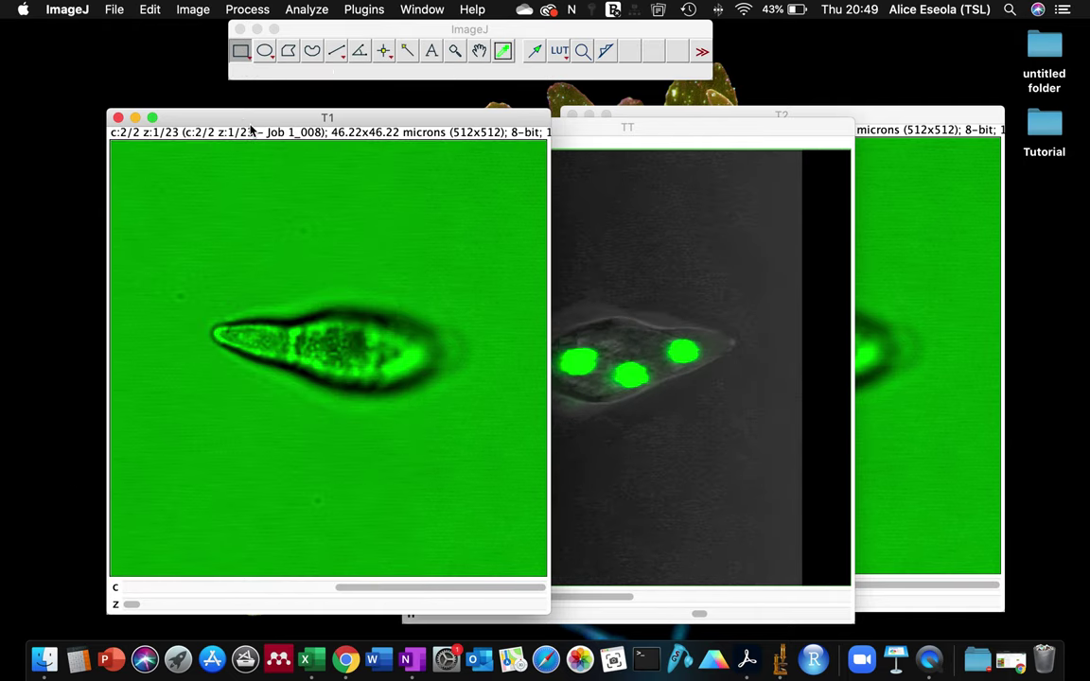
# Run a Brightest Point 3D projection of T1: Y-axis, 360° in 10° steps, interpolated
pyautogui.click(188, 9)
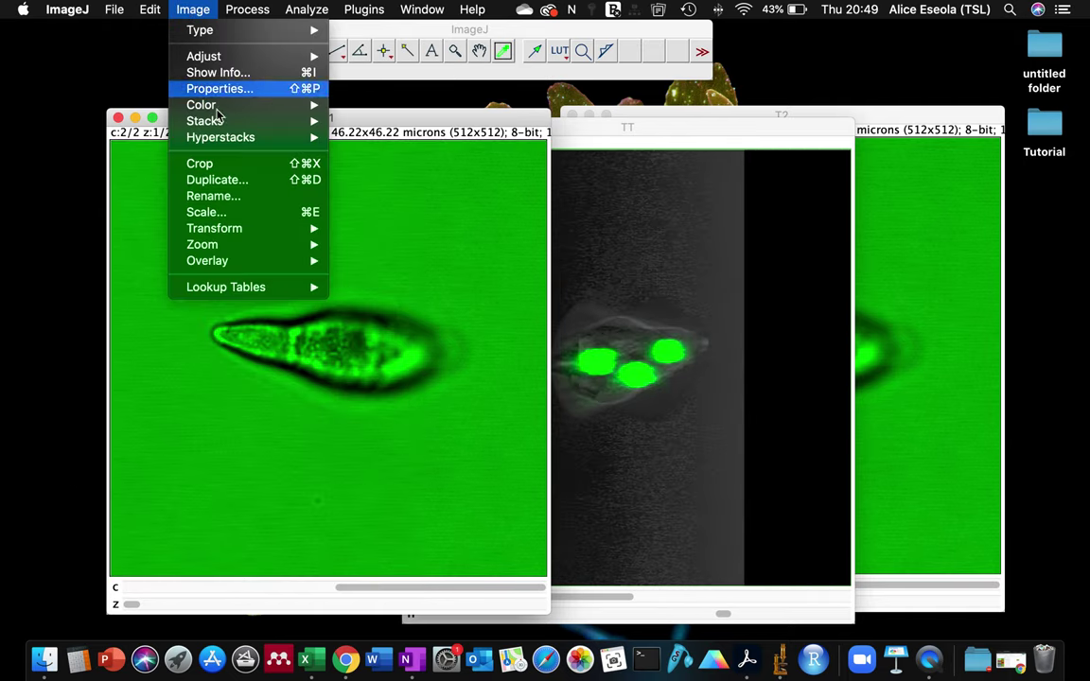
pyautogui.moveTo(227, 121)
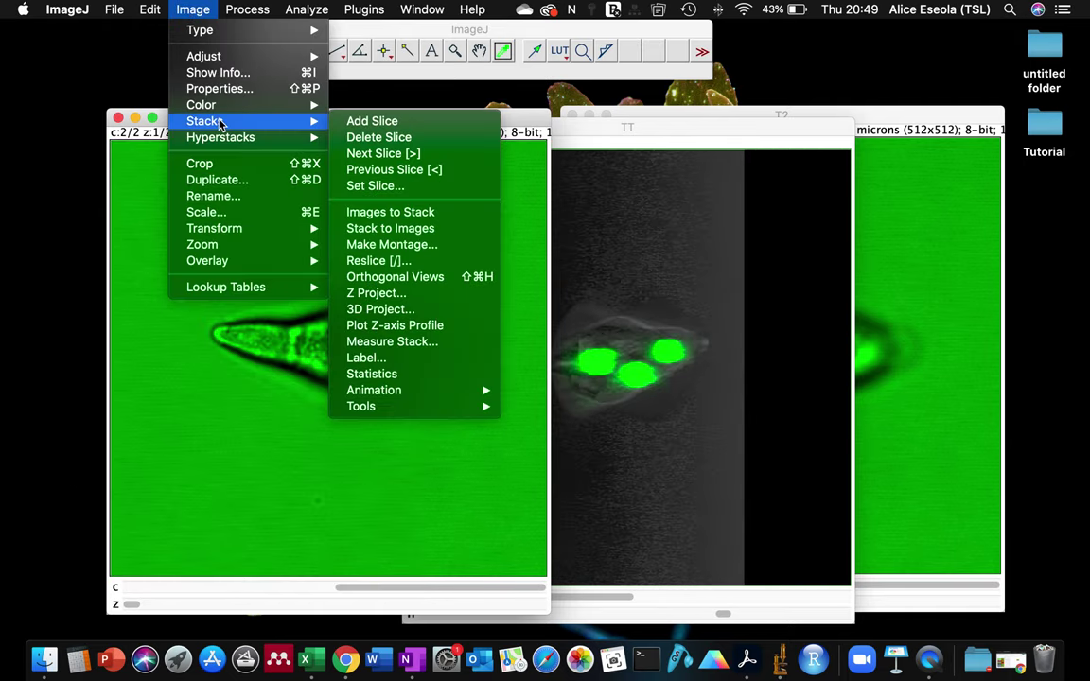
pyautogui.click(396, 315)
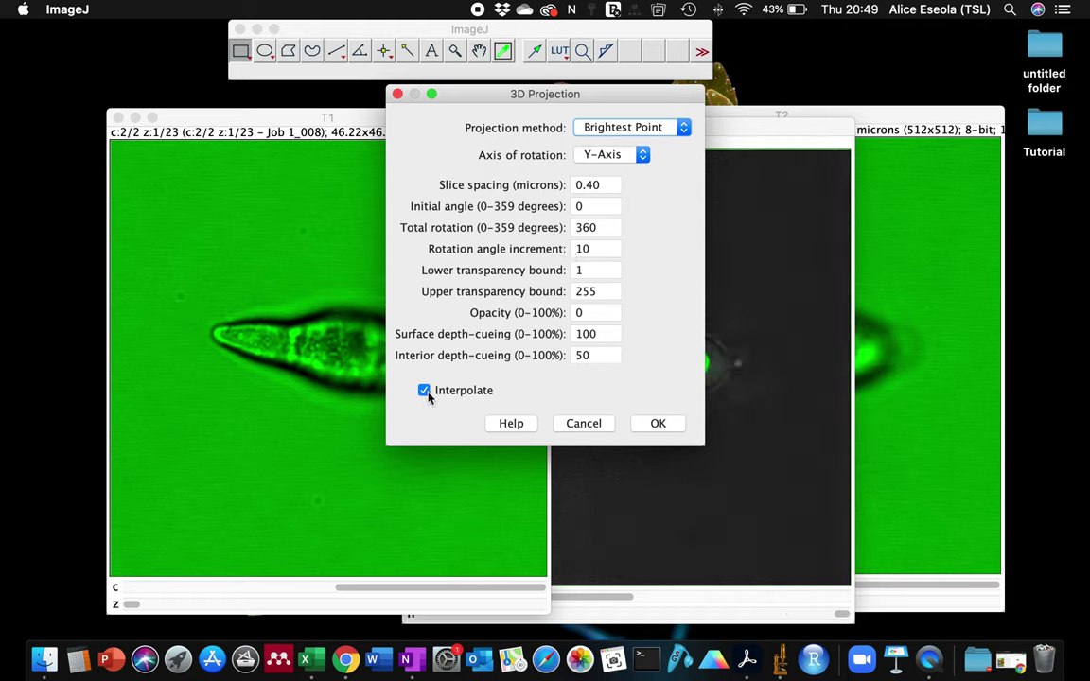
pyautogui.moveTo(560, 103); pyautogui.dragTo(517, 103)
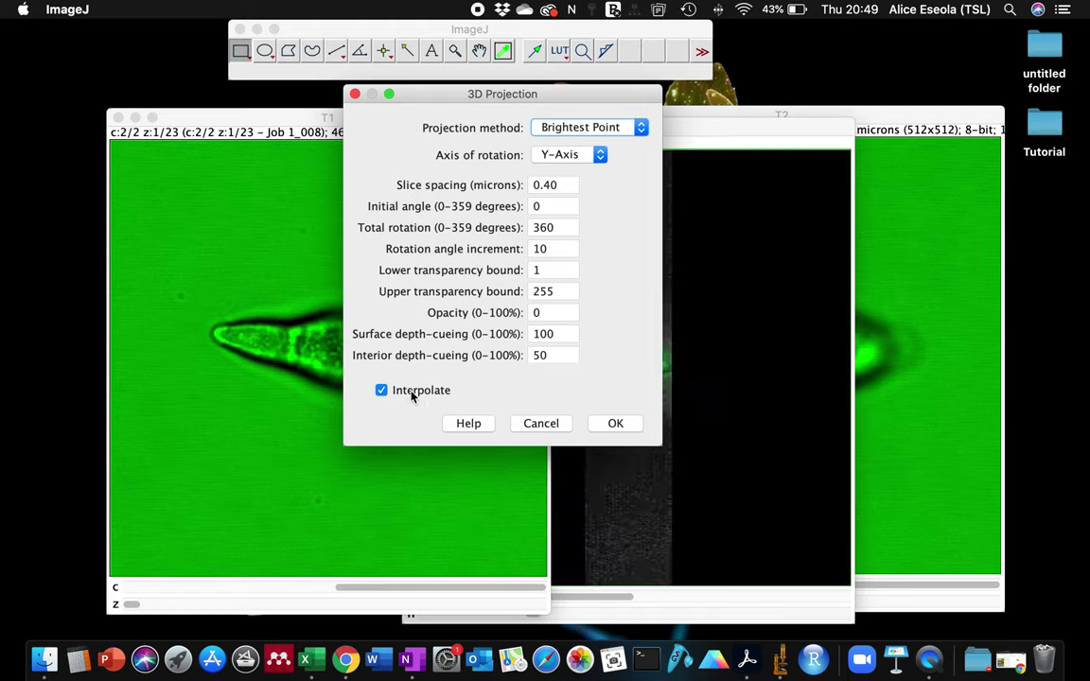
pyautogui.click(615, 424)
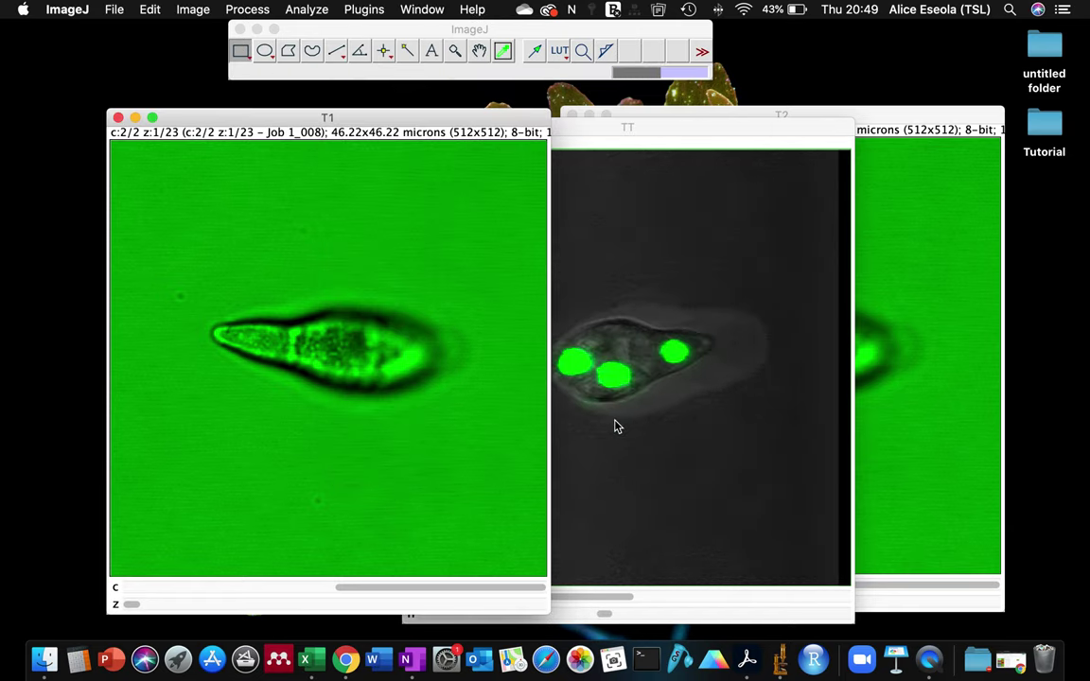
# Pause and minimize TT, then browse Projections of T1's channels and rotation frames
pyautogui.click(410, 621)
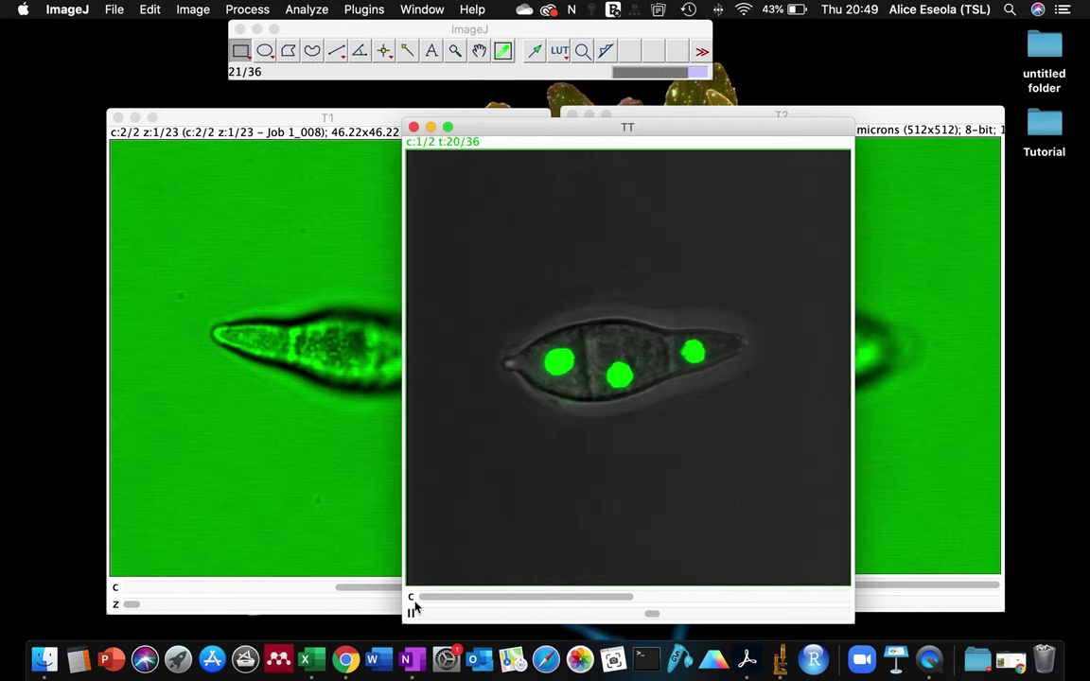
pyautogui.click(410, 614)
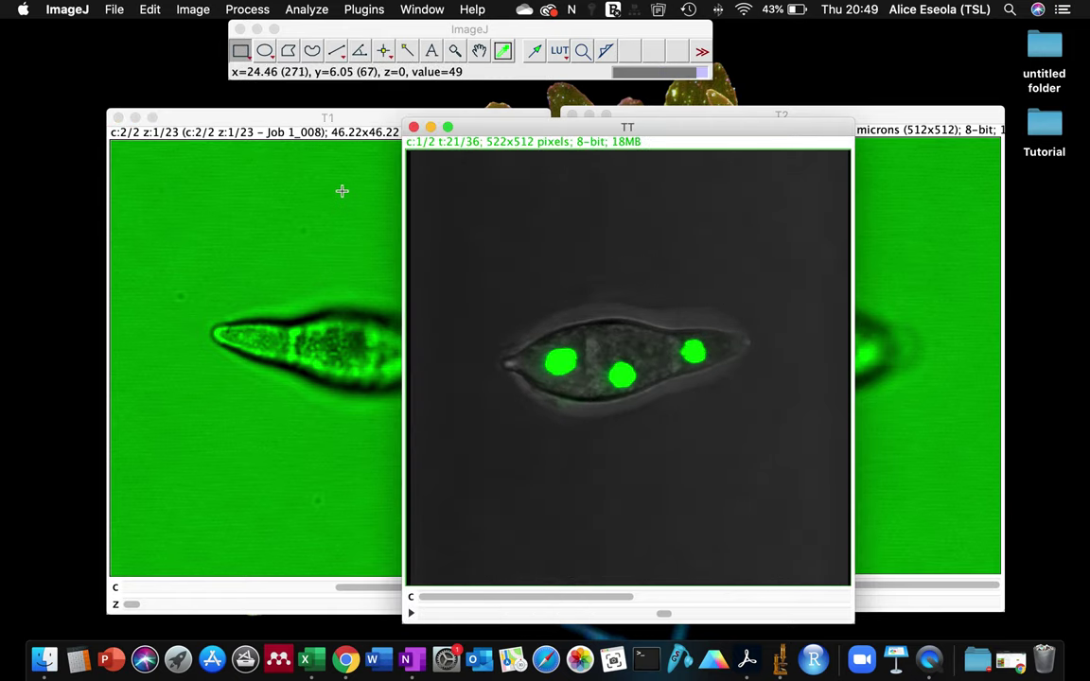
pyautogui.click(430, 126)
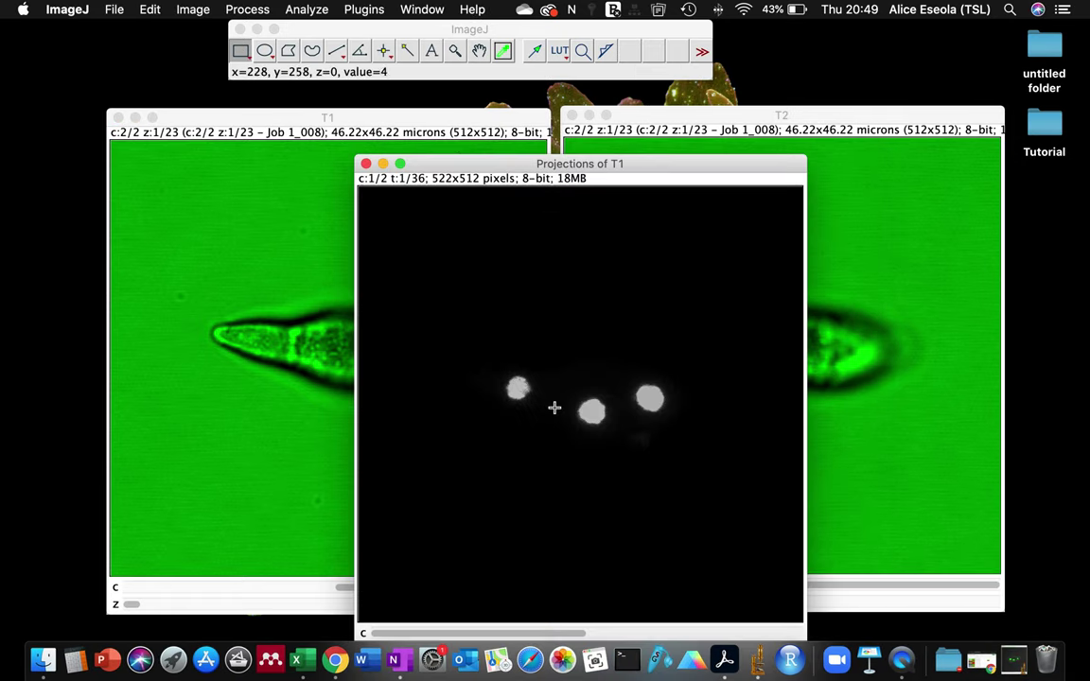
pyautogui.press('Right')
pyautogui.press('Left')
pyautogui.press('Right')
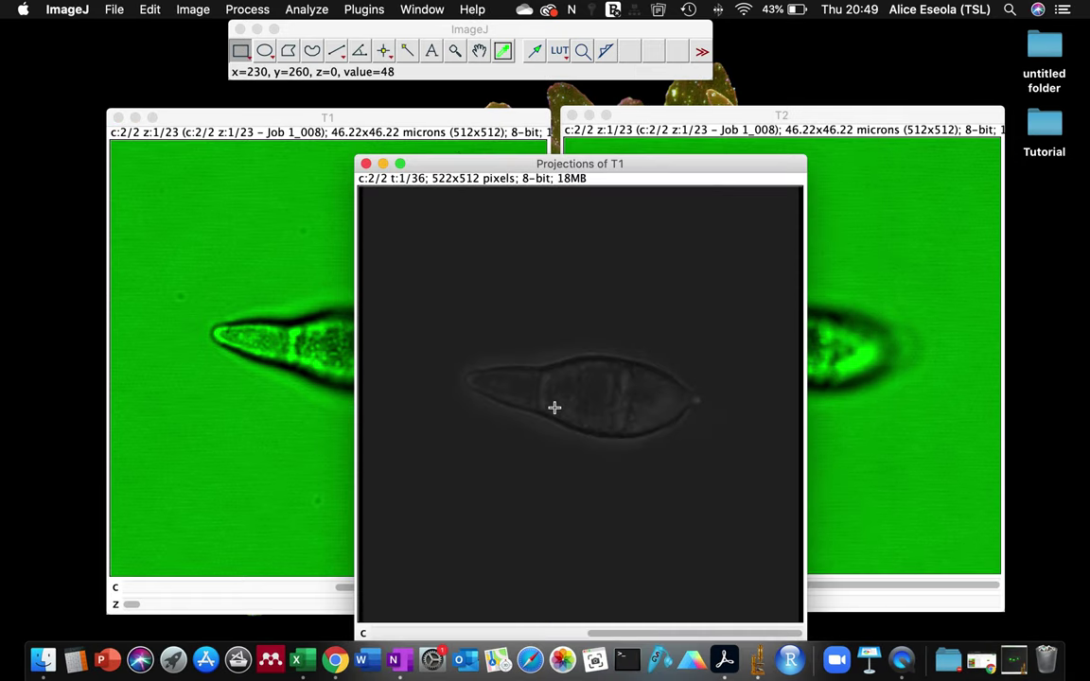
pyautogui.moveTo(478, 166); pyautogui.dragTo(469, 80)
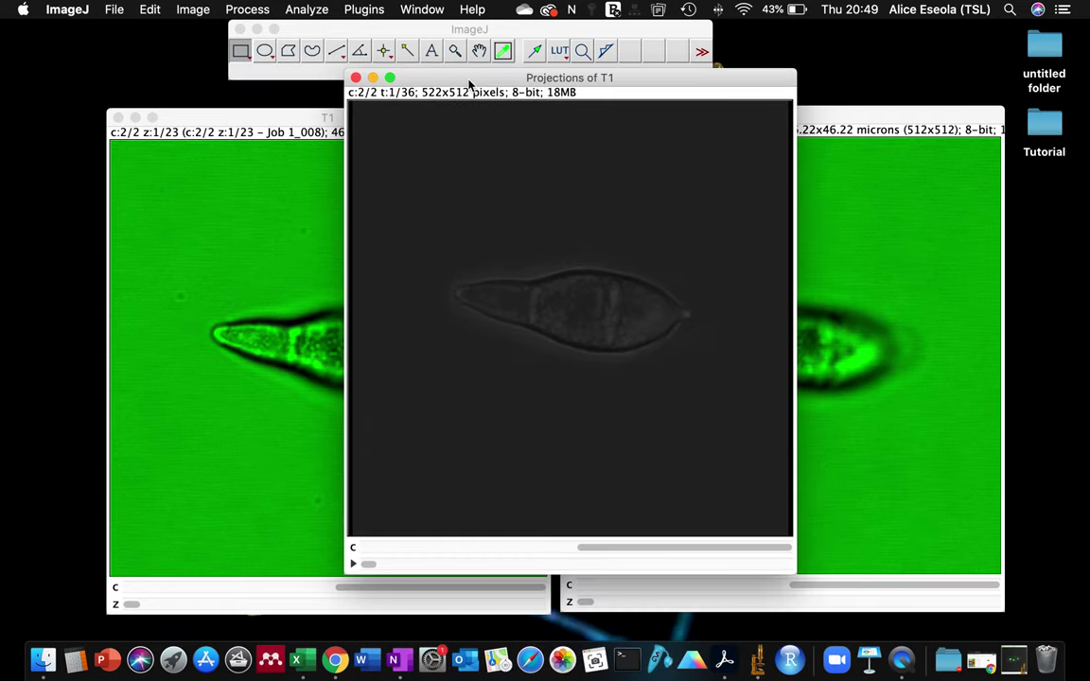
pyautogui.moveTo(371, 568); pyautogui.dragTo(210, 560)
pyautogui.press('Left')
# Compare T1's fluorescence slices with the projection's brightfield channel
pyautogui.click(250, 393)
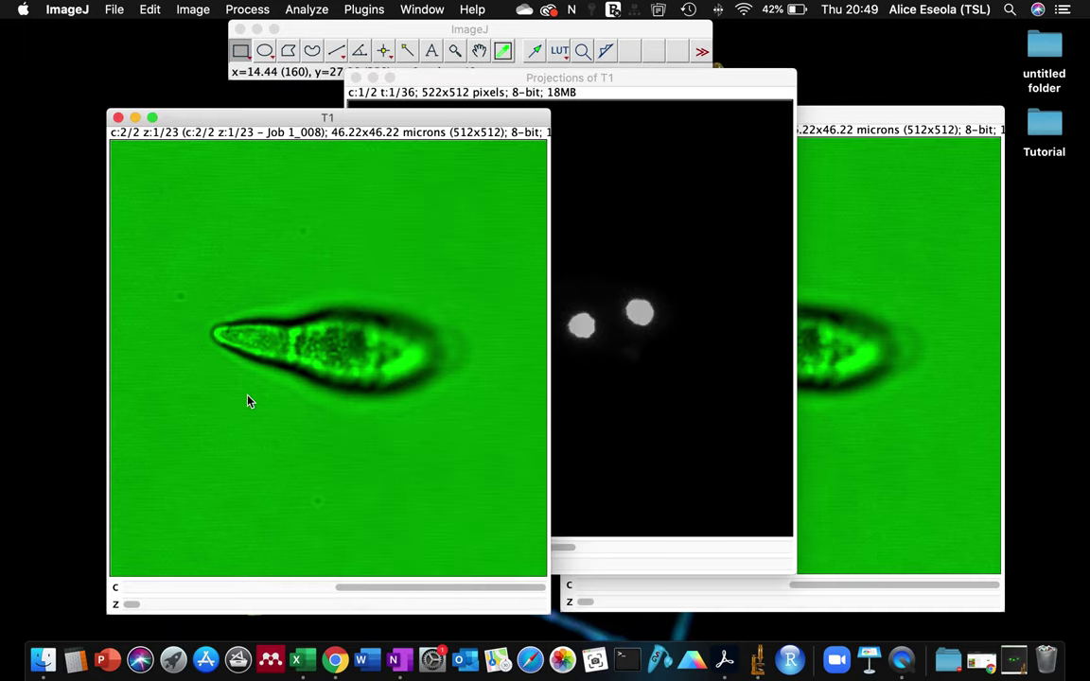
pyautogui.press('Left')
pyautogui.moveTo(132, 606); pyautogui.dragTo(205, 603)
pyautogui.click(707, 394)
pyautogui.press('Right')
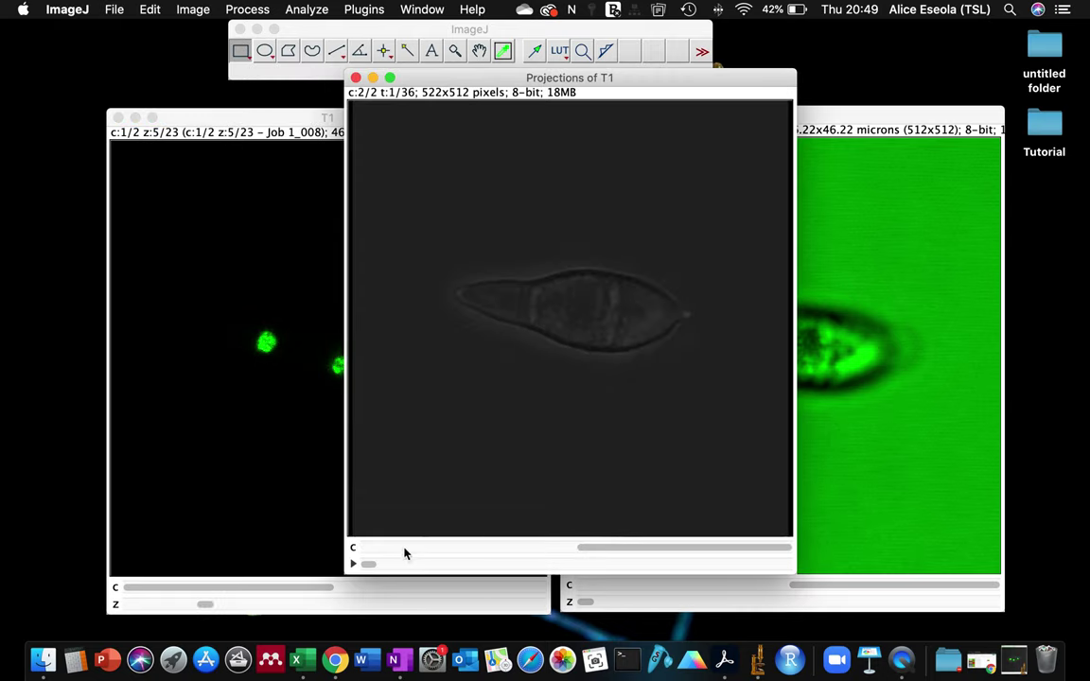
# Restore TT and arrange it beside Projections of T1, scrubbing its rotation frames
pyautogui.click(1014, 660)
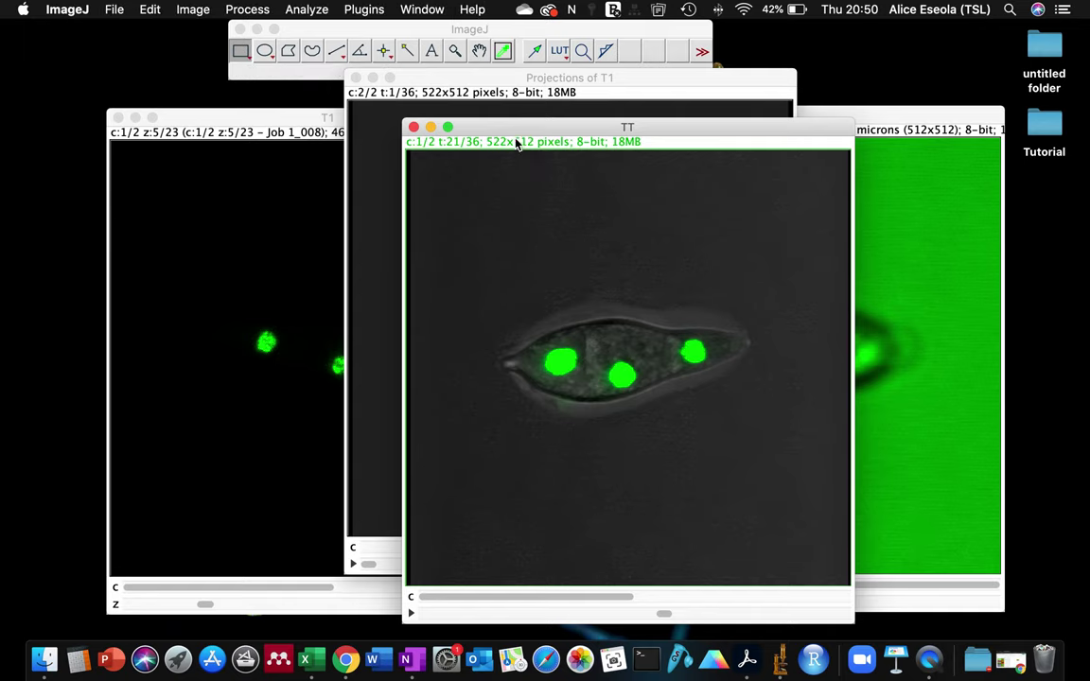
pyautogui.moveTo(459, 127); pyautogui.dragTo(610, 122)
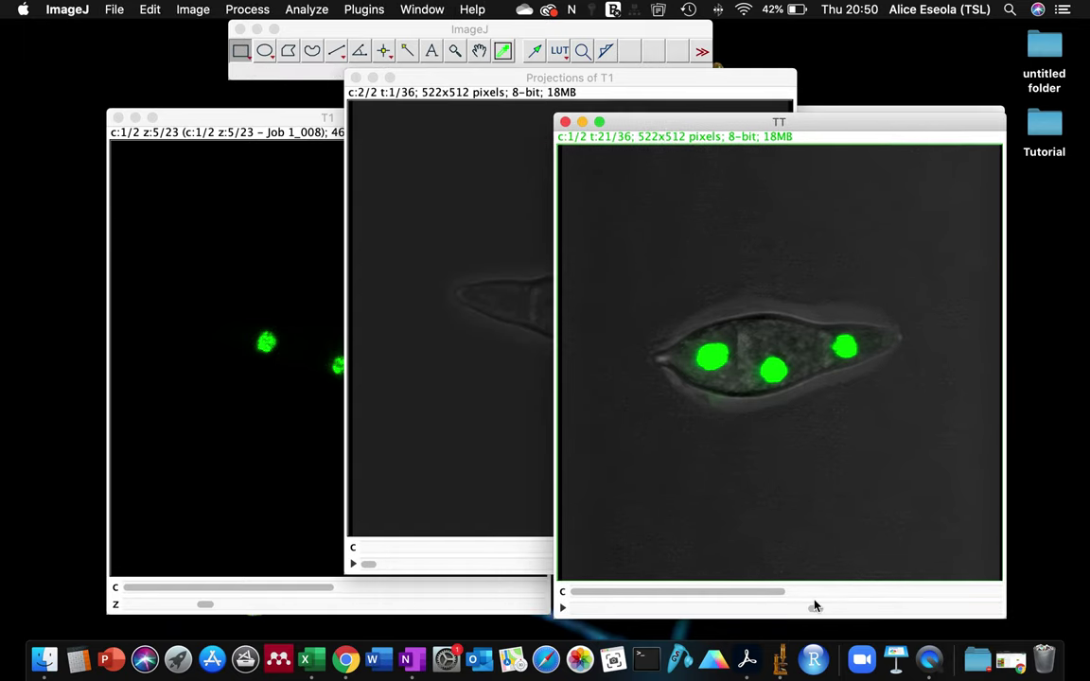
pyautogui.moveTo(816, 609); pyautogui.dragTo(981, 541)
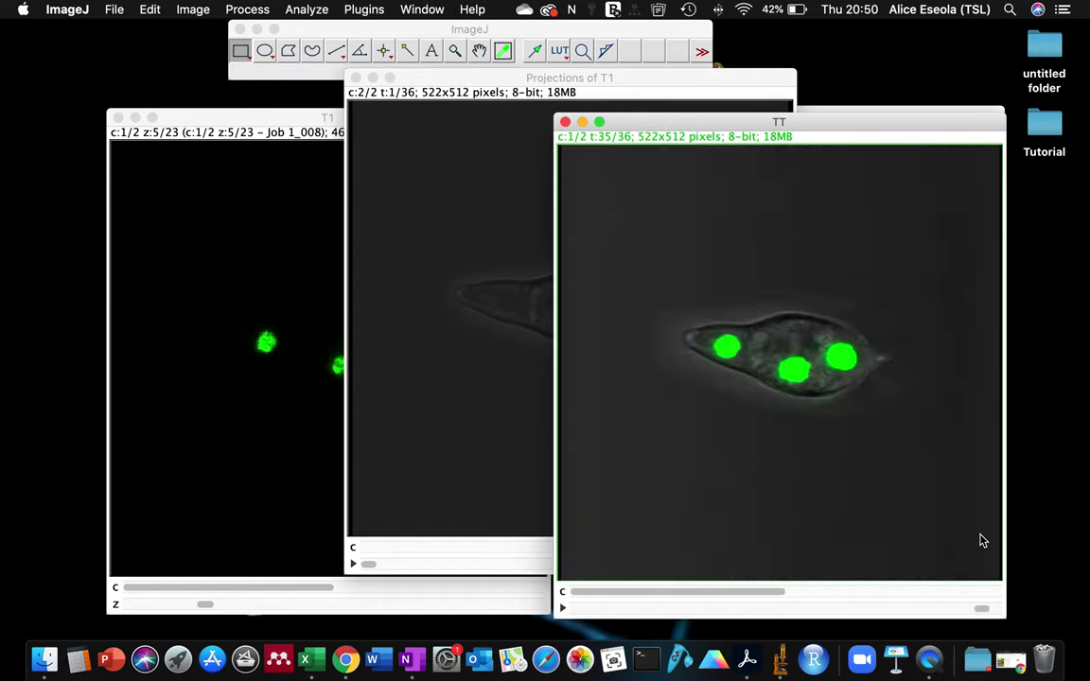
pyautogui.click(419, 92)
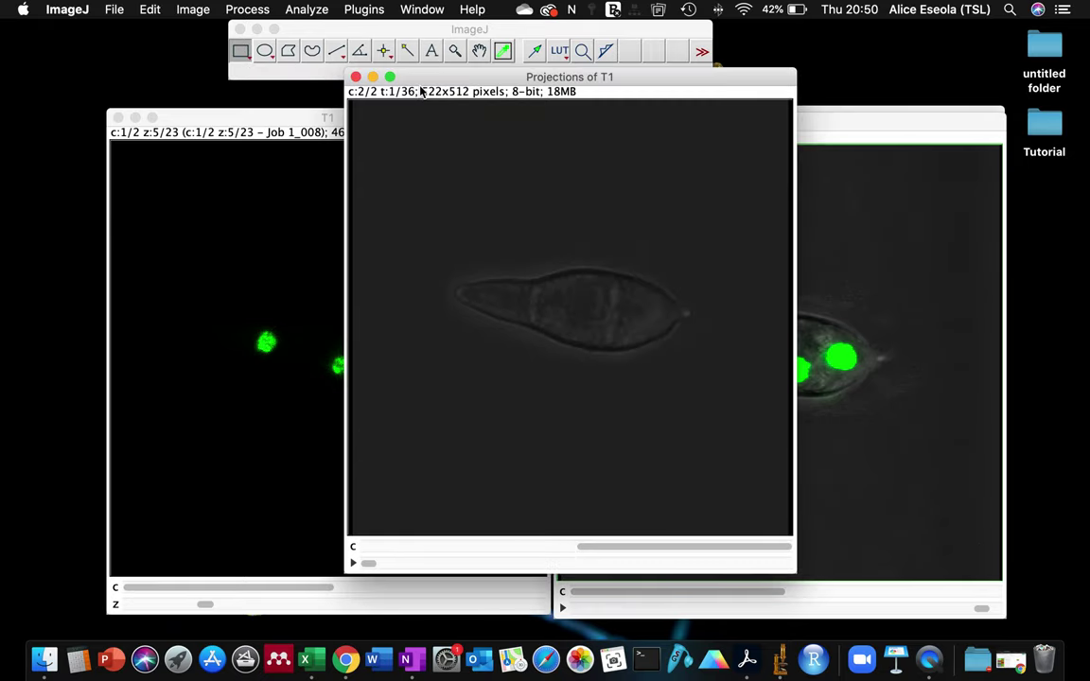
pyautogui.moveTo(413, 83); pyautogui.dragTo(361, 85)
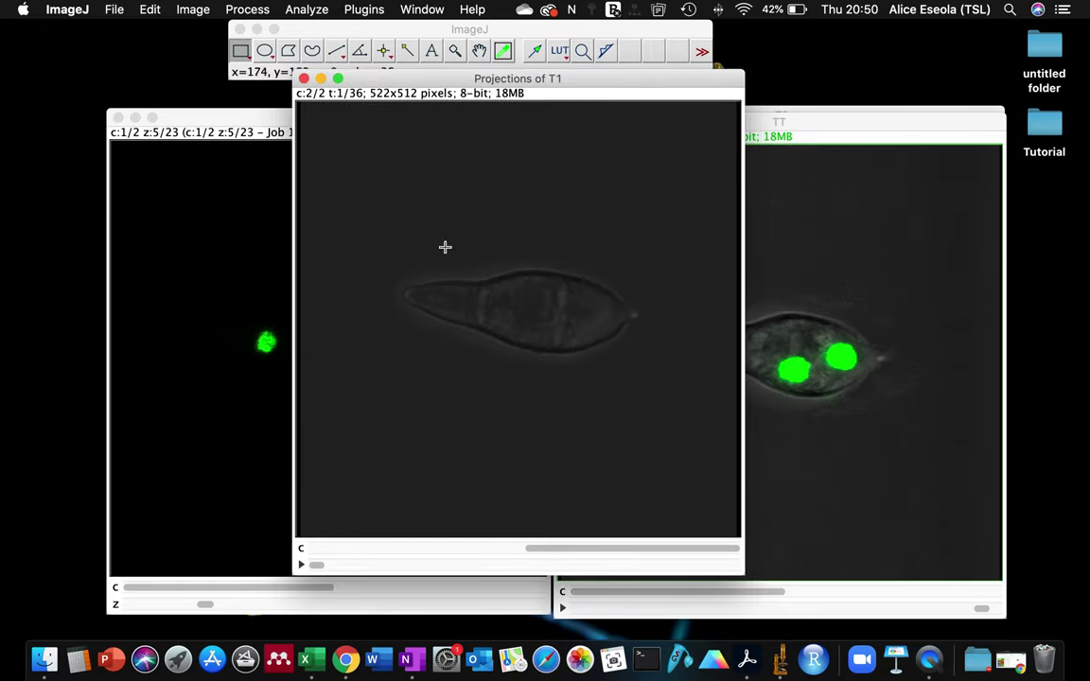
# Split Projections of T1 into C1 and C2 channel stacks with Split Channels
pyautogui.press(',')
pyautogui.click(178, 10)
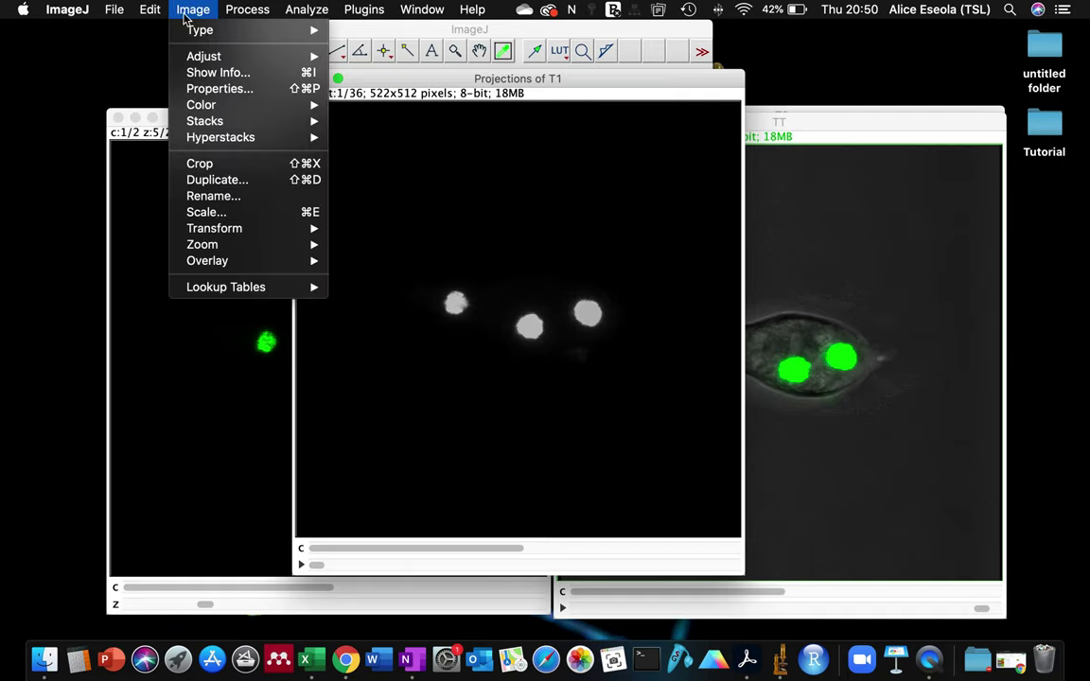
pyautogui.moveTo(210, 109)
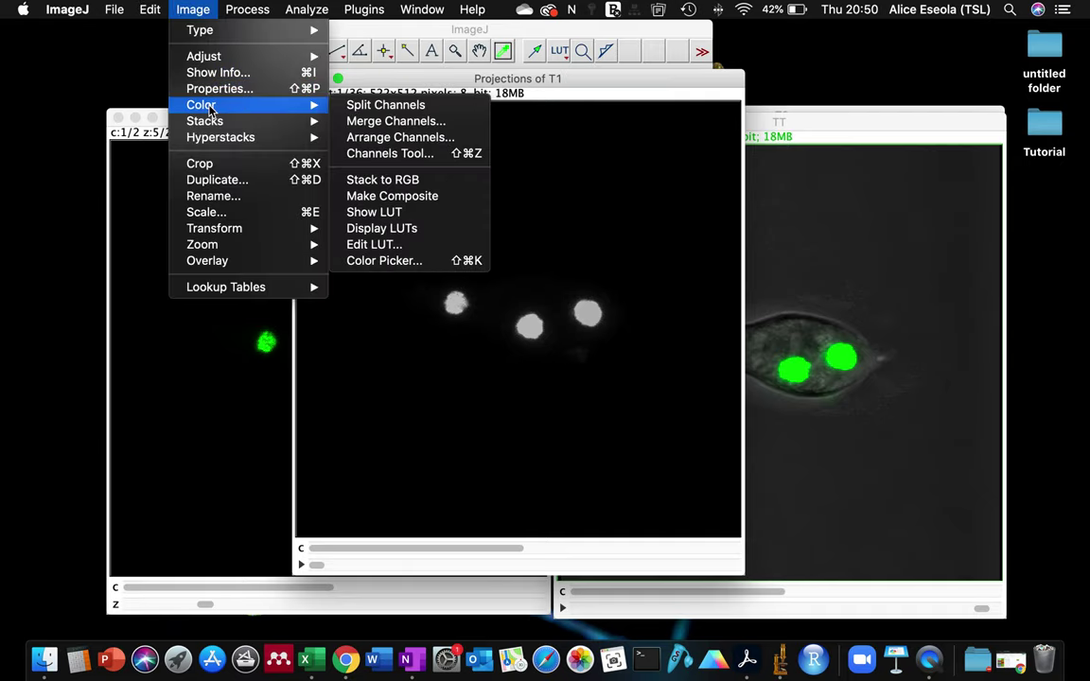
pyautogui.click(384, 105)
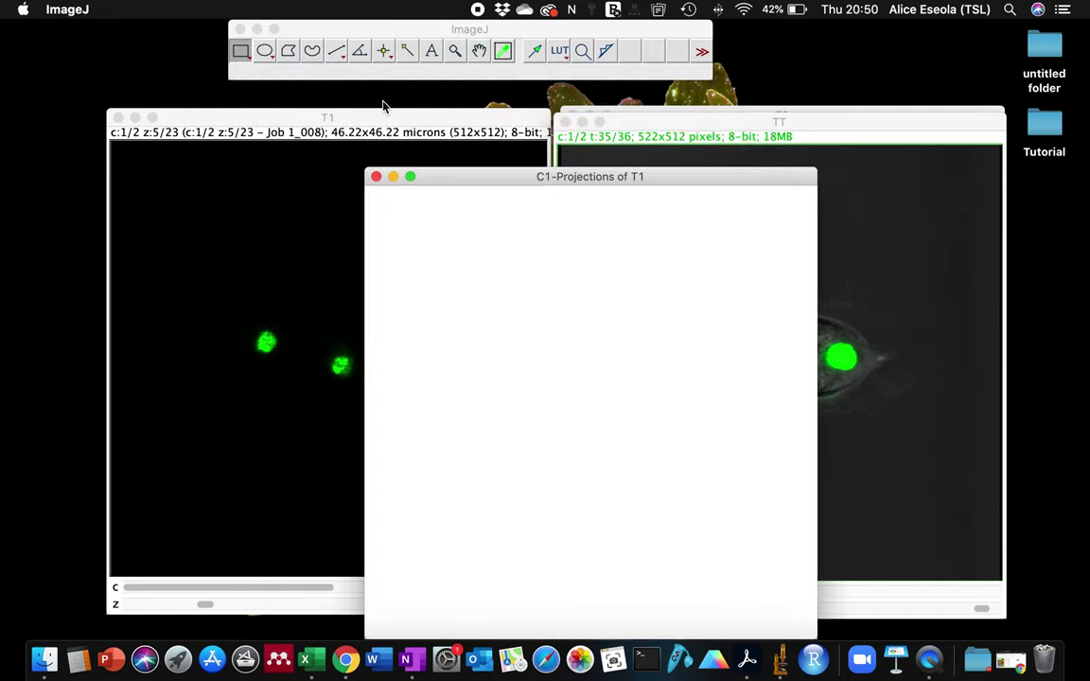
# Arrange the C1 nuclei and C2 brightfield windows and step through C2's rotation frames
pyautogui.moveTo(478, 109); pyautogui.dragTo(365, 110)
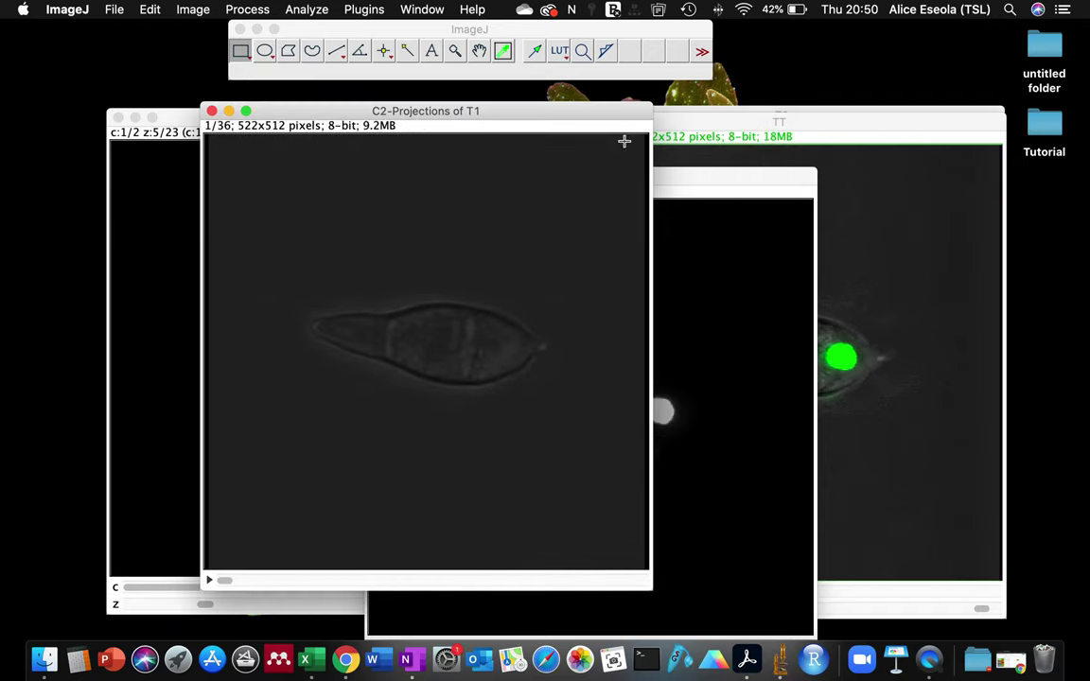
pyautogui.moveTo(679, 185); pyautogui.dragTo(713, 123)
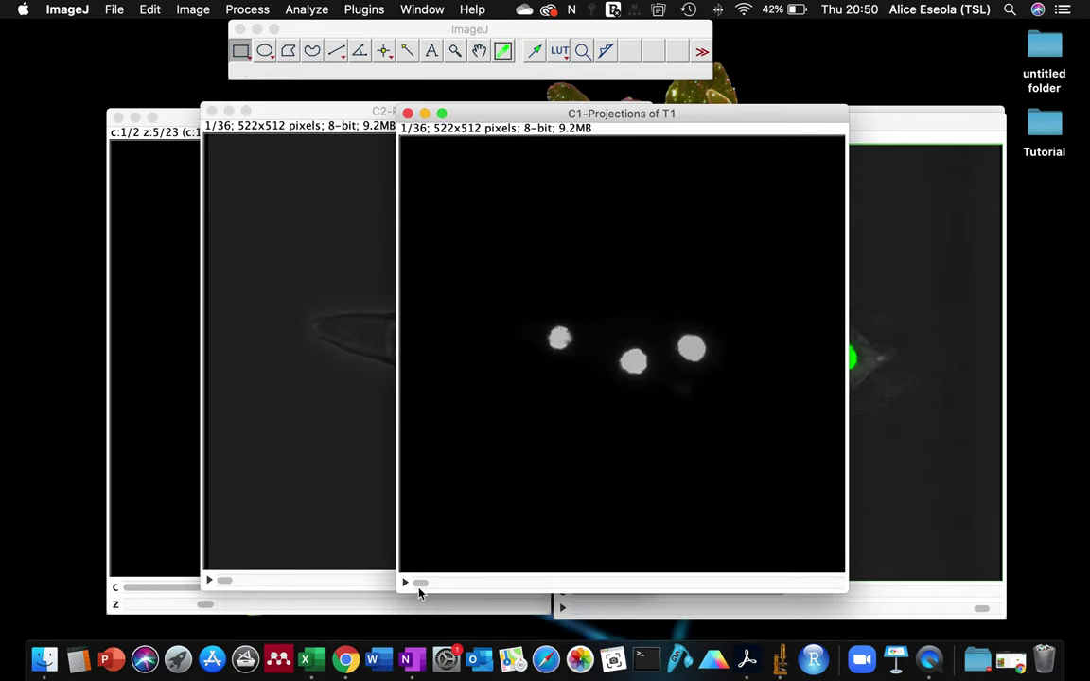
pyautogui.moveTo(416, 584); pyautogui.dragTo(704, 583)
pyautogui.scroll(20, 579, 540)
pyautogui.click(333, 456)
pyautogui.moveTo(236, 584); pyautogui.dragTo(209, 528)
# Apply the Cyan Hot lookup table to the C1 nuclei stack
pyautogui.click(697, 117)
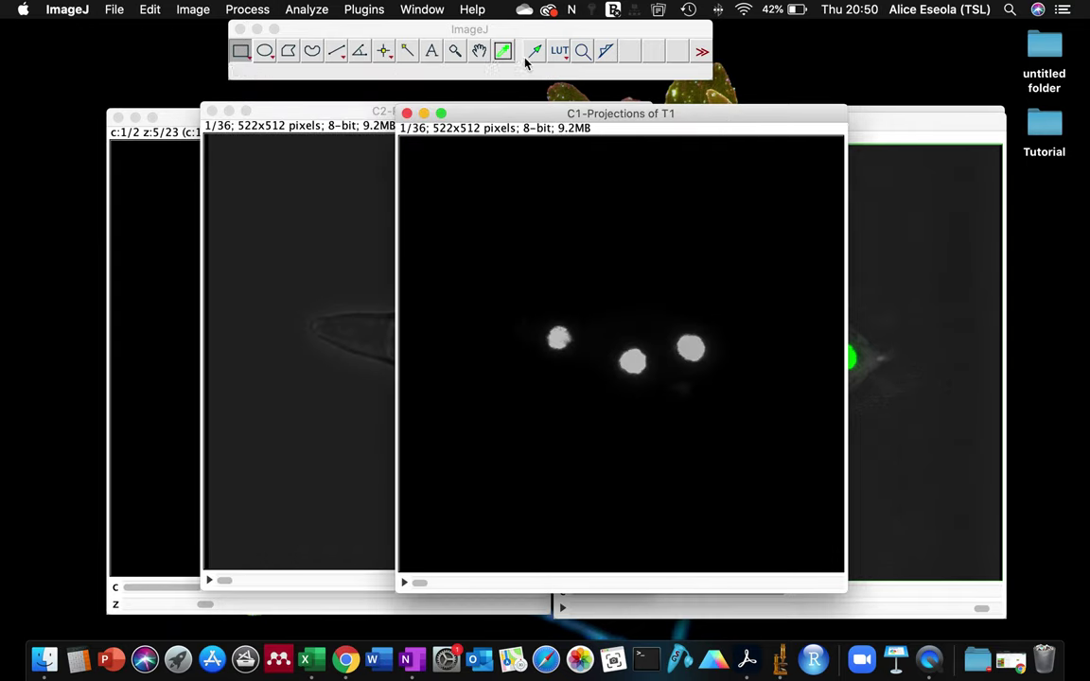
pyautogui.click(557, 55)
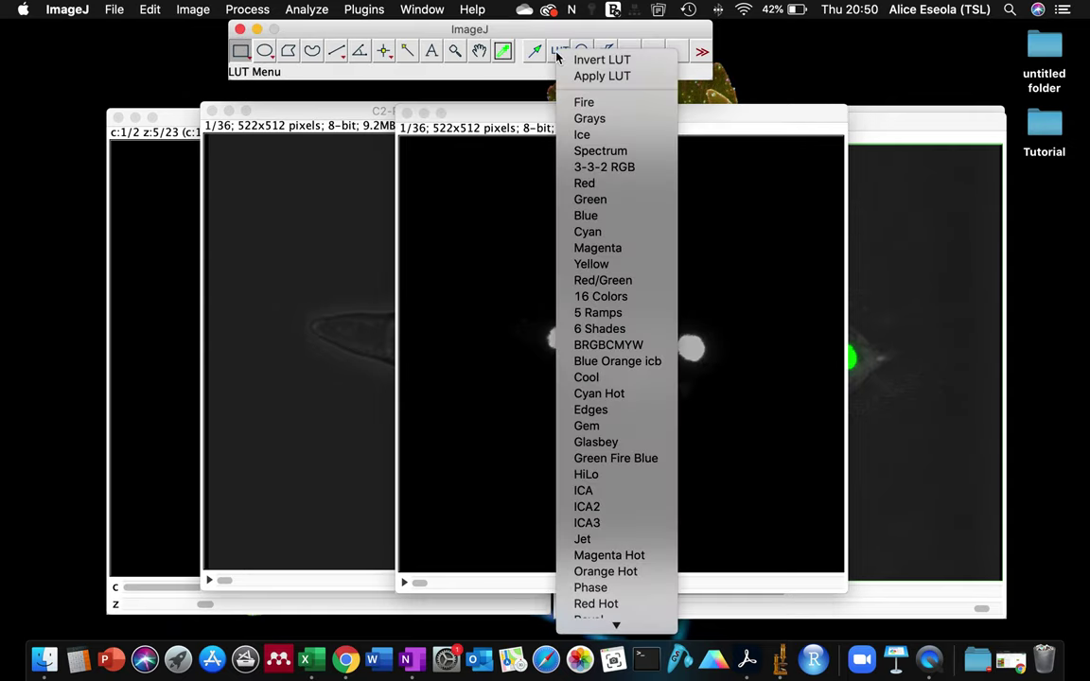
pyautogui.click(620, 393)
pyautogui.scroll(-3, 575, 402)
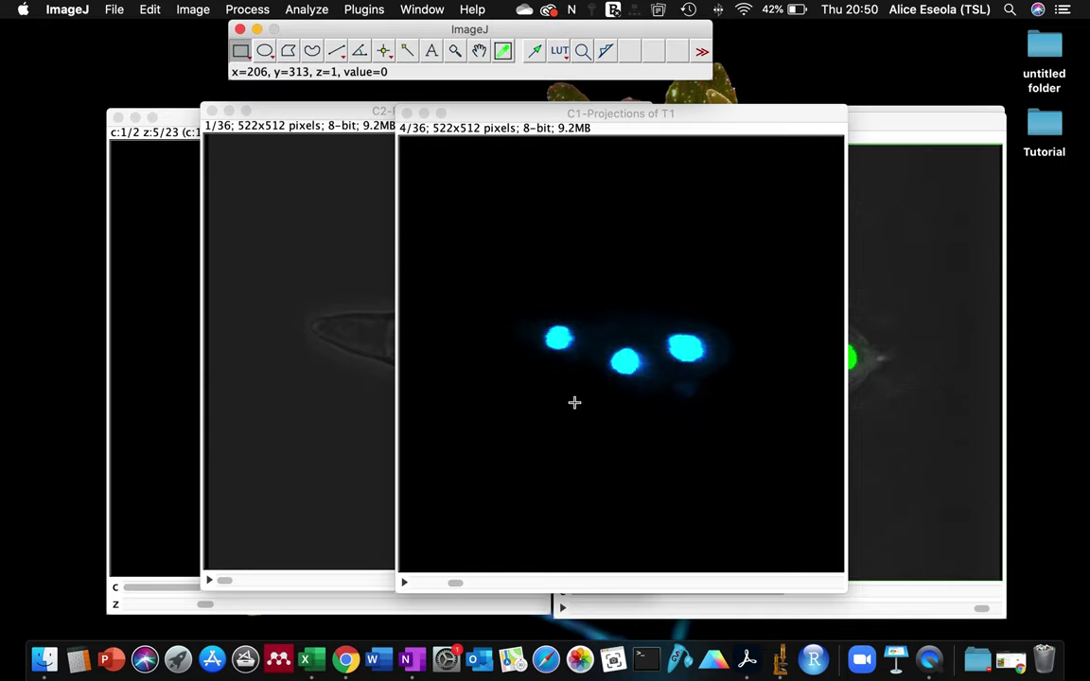
pyautogui.scroll(3, 574, 402)
# Switch C1 to the Magenta LUT and move the C2 brightfield window slightly left
pyautogui.click(559, 50)
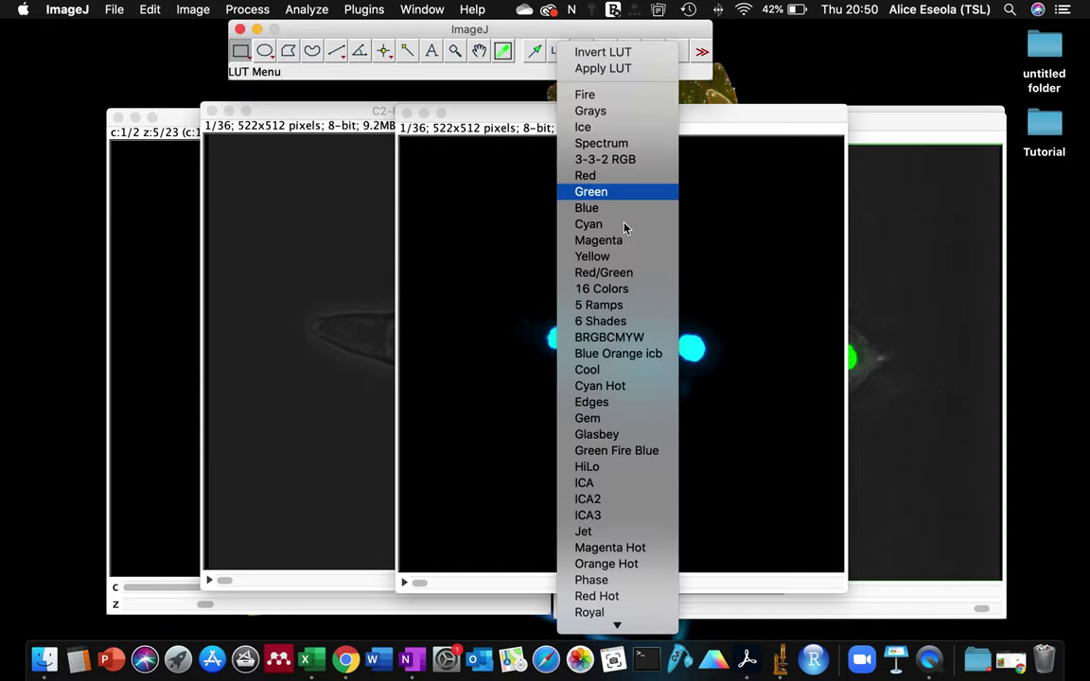
pyautogui.click(608, 242)
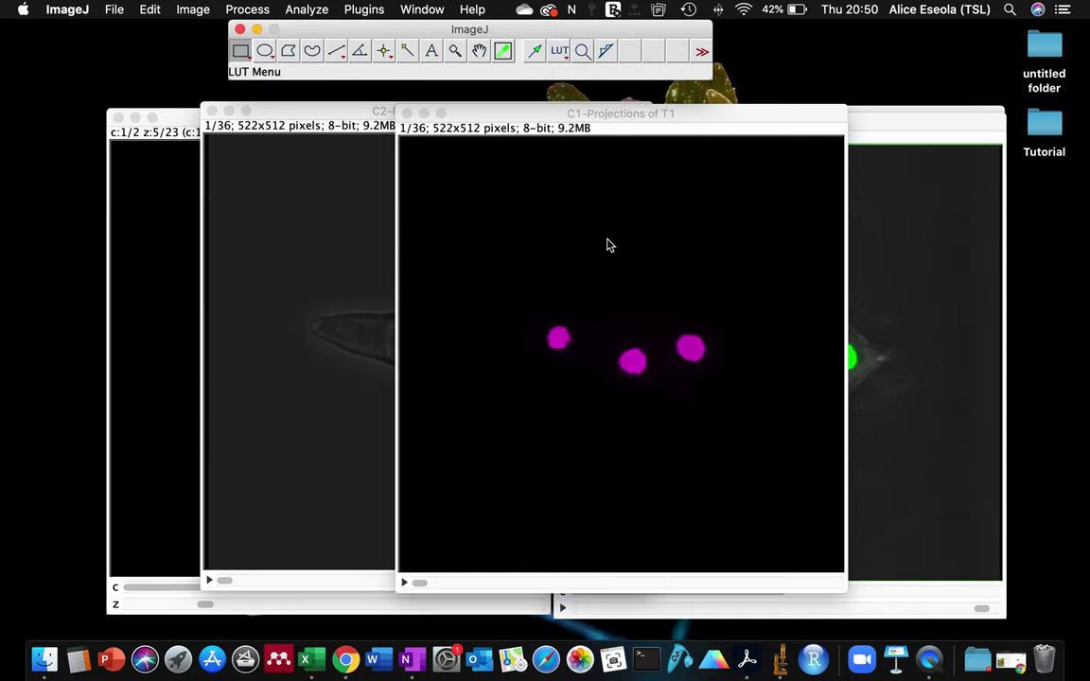
pyautogui.scroll(-10, 557, 494)
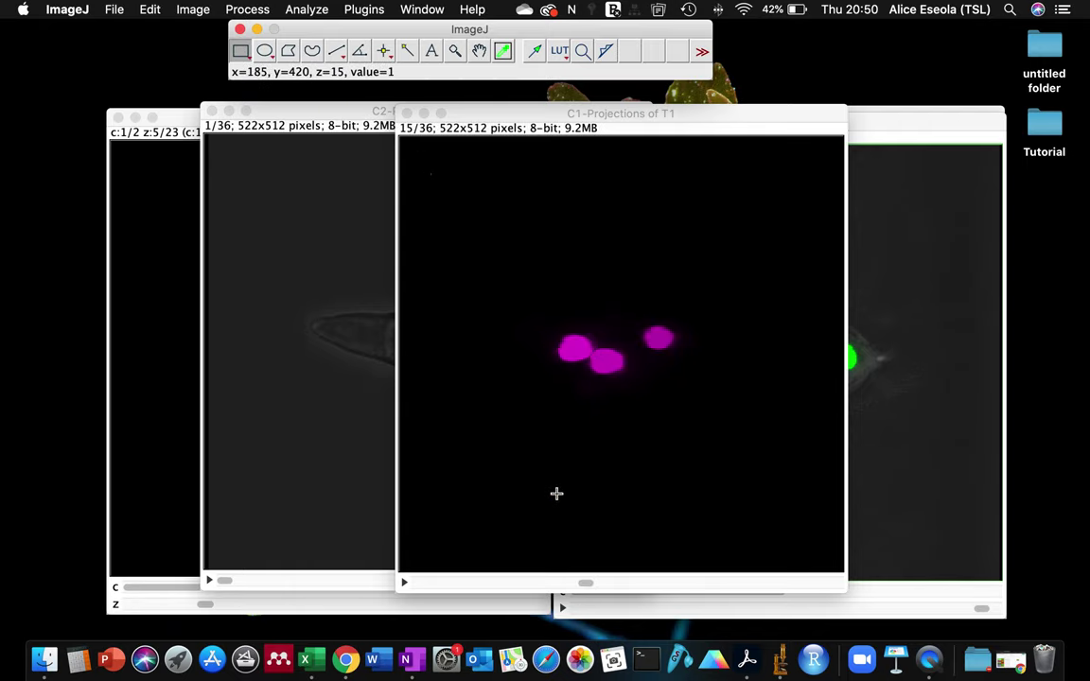
pyautogui.scroll(10, 549, 478)
pyautogui.click(298, 121)
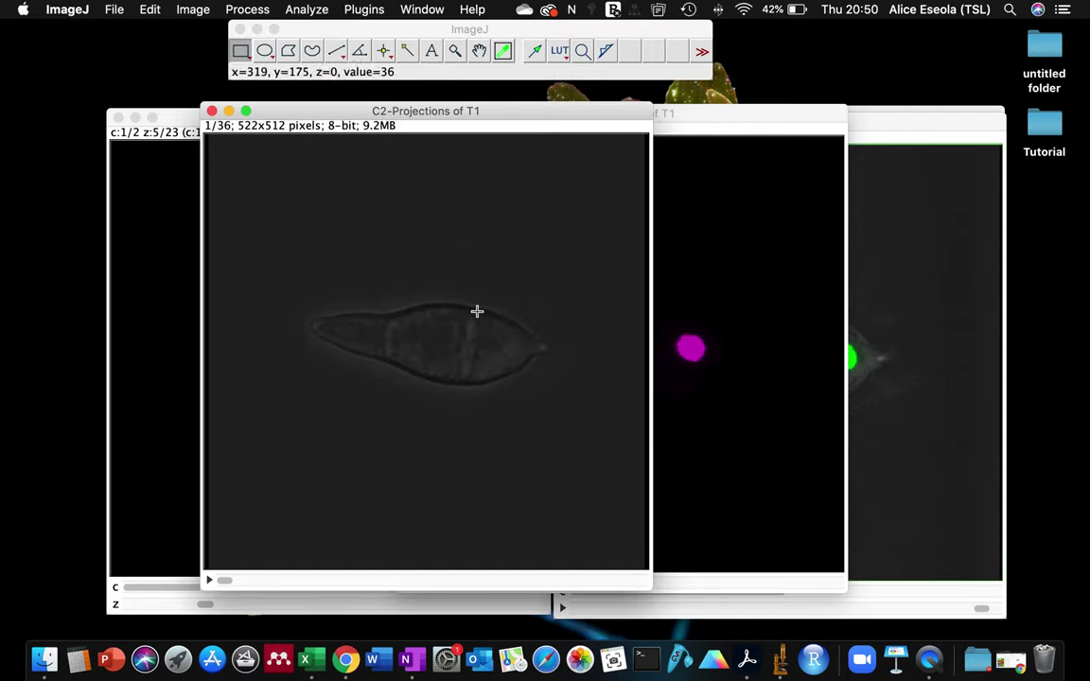
pyautogui.moveTo(454, 112); pyautogui.dragTo(397, 116)
# Merge C1-Projections of T1 as red and C2-Projections of T1 as gray, green left empty
pyautogui.click(192, 9)
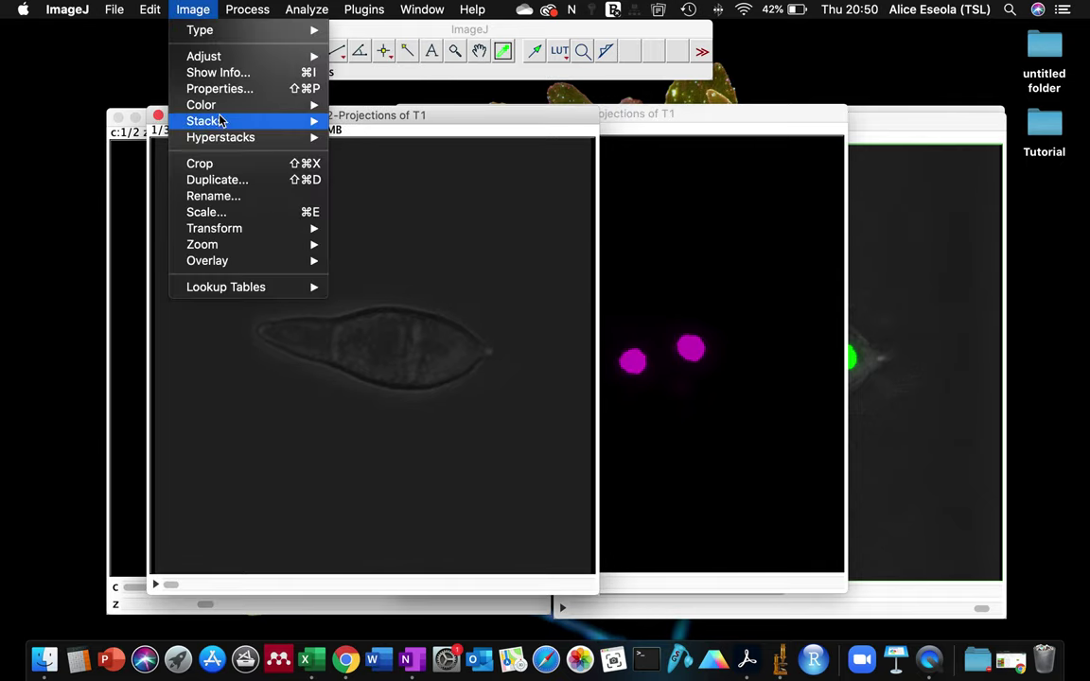
pyautogui.moveTo(217, 107)
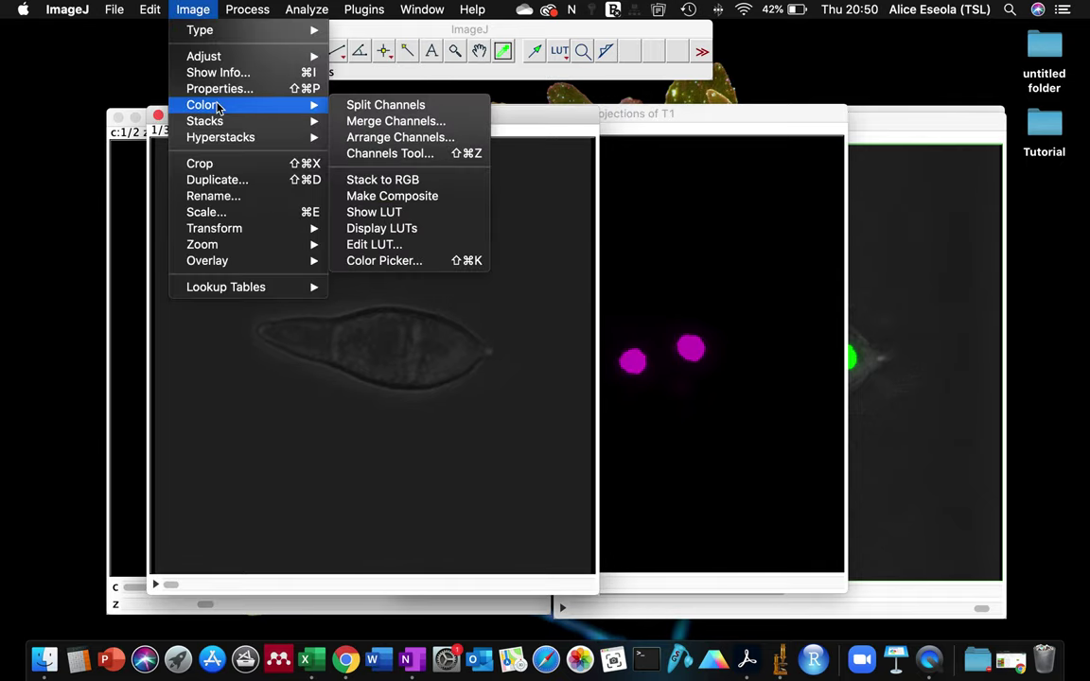
pyautogui.click(388, 121)
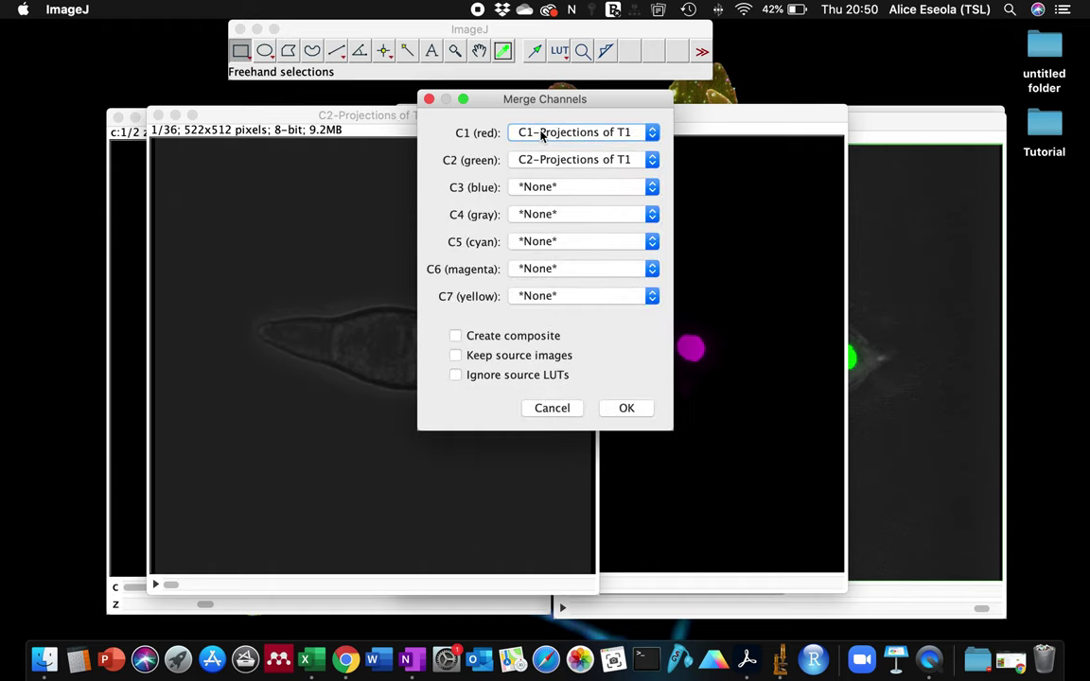
pyautogui.click(542, 135)
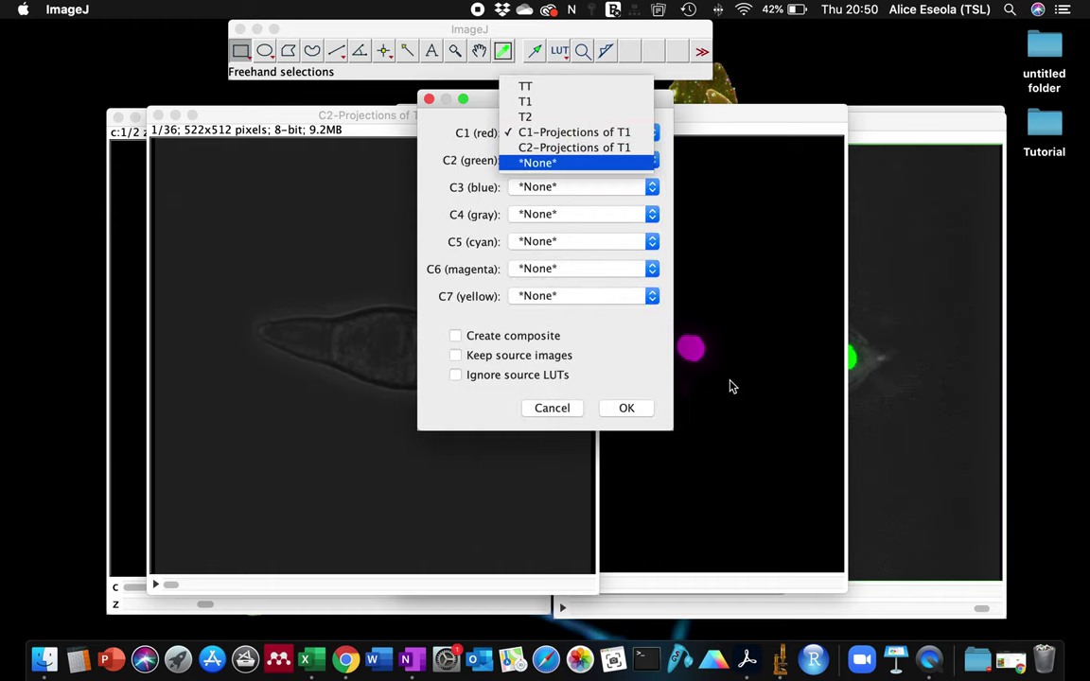
pyautogui.click(539, 137)
pyautogui.click(521, 165)
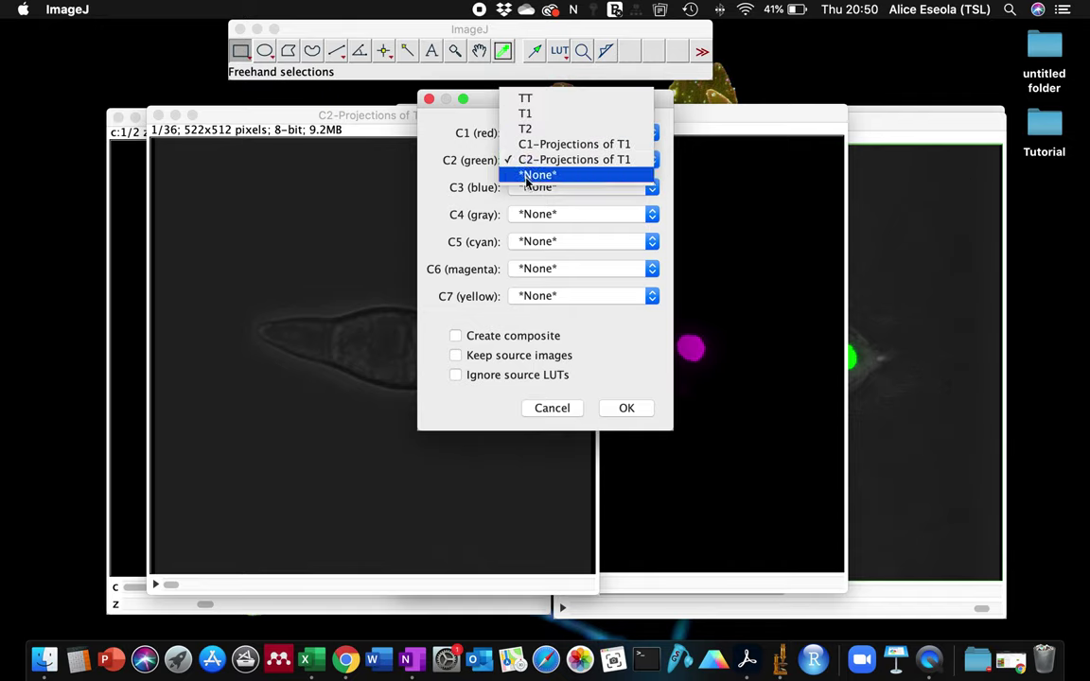
pyautogui.click(530, 175)
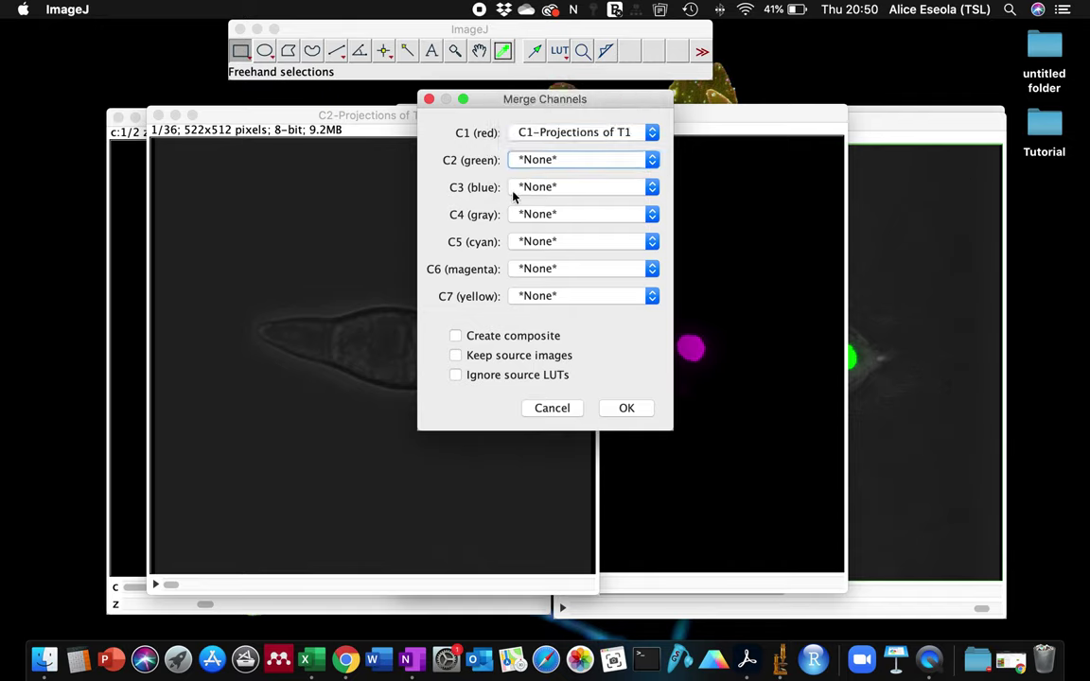
pyautogui.click(530, 224)
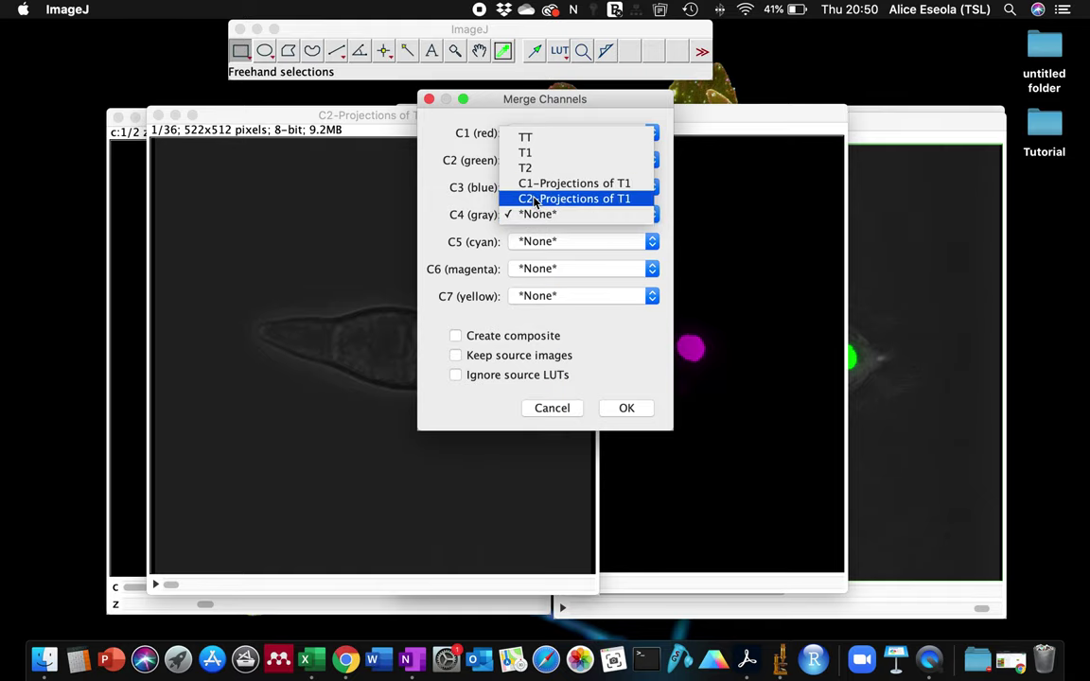
pyautogui.click(534, 200)
pyautogui.click(626, 408)
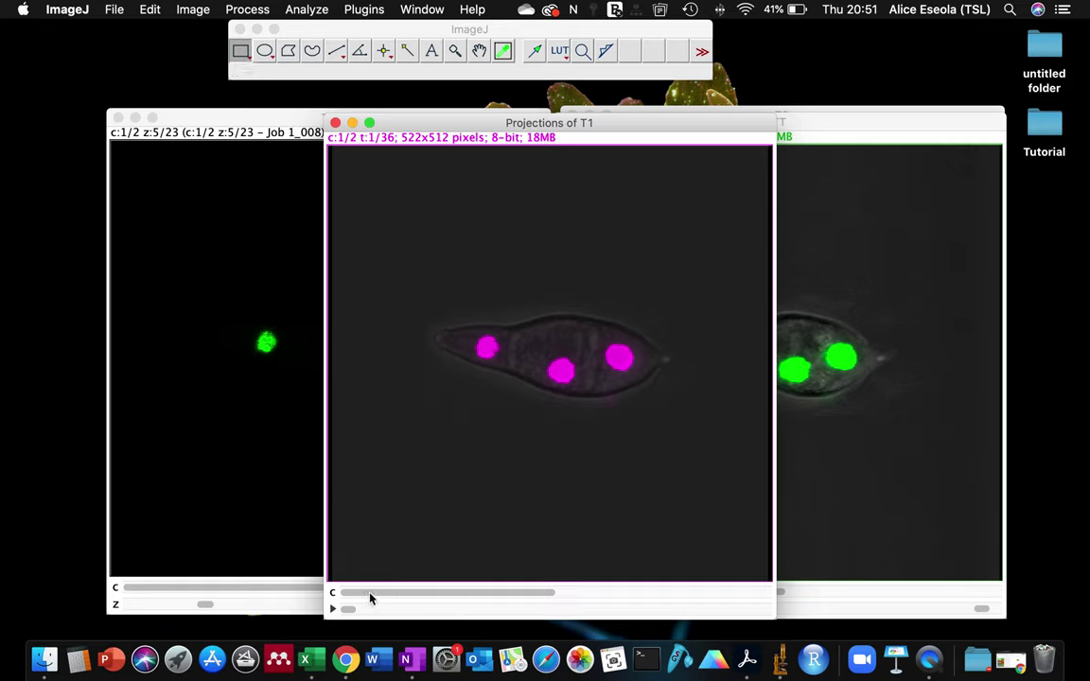
# Play the merged rotation, pause at frame 9, scrub the frames, and return to frame 1
pyautogui.click(332, 609)
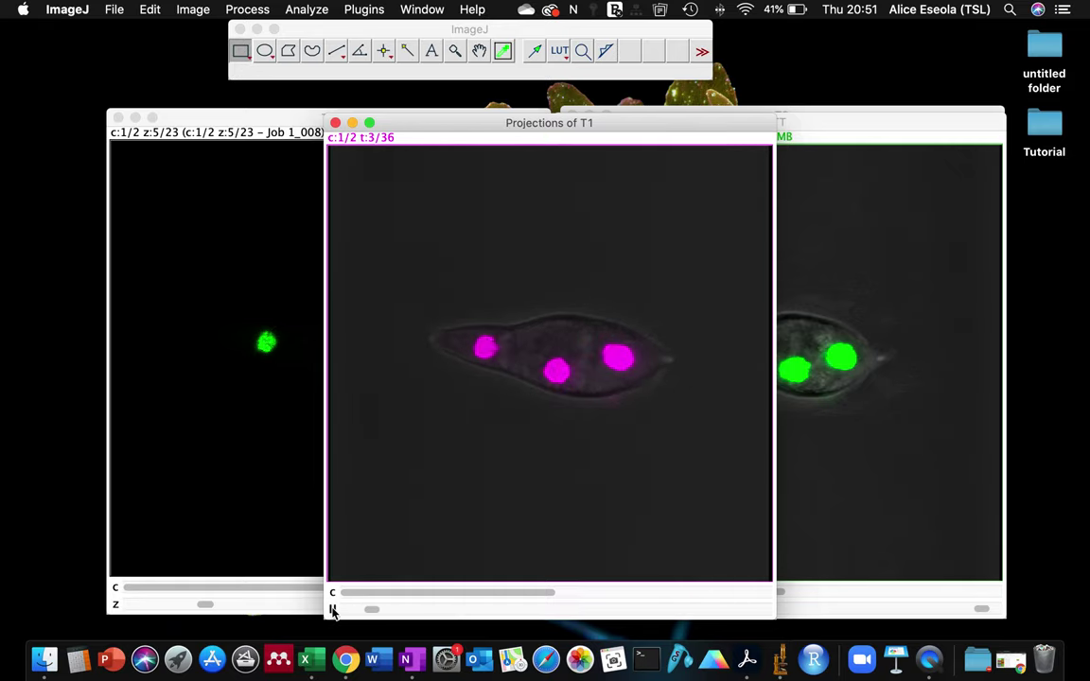
pyautogui.moveTo(574, 131); pyautogui.dragTo(499, 106)
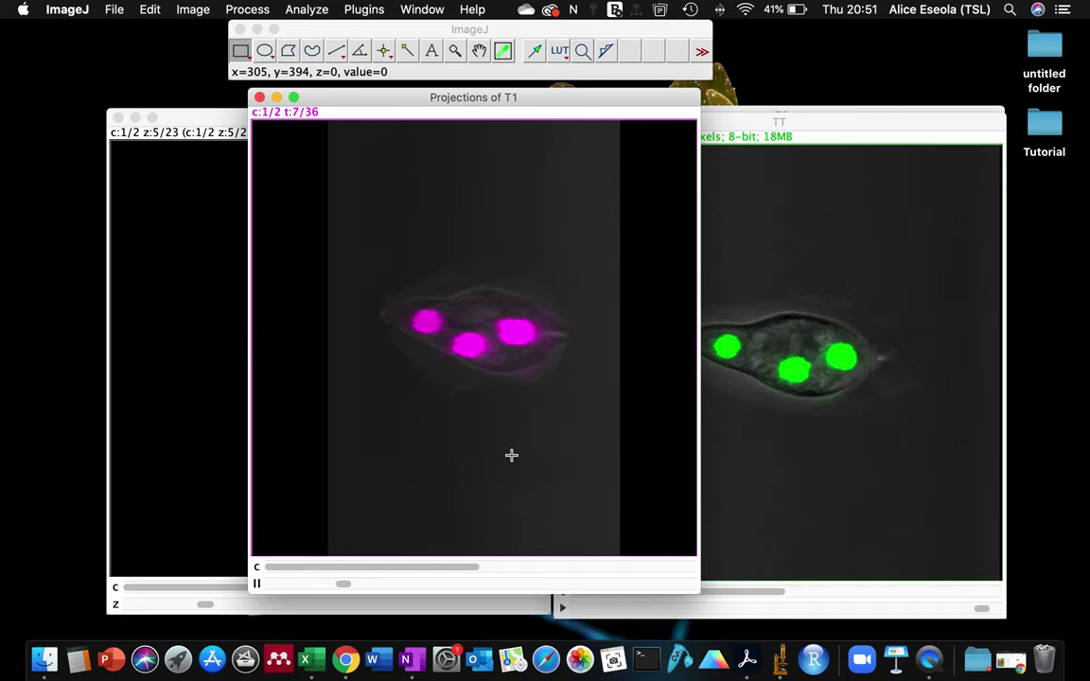
pyautogui.click(257, 584)
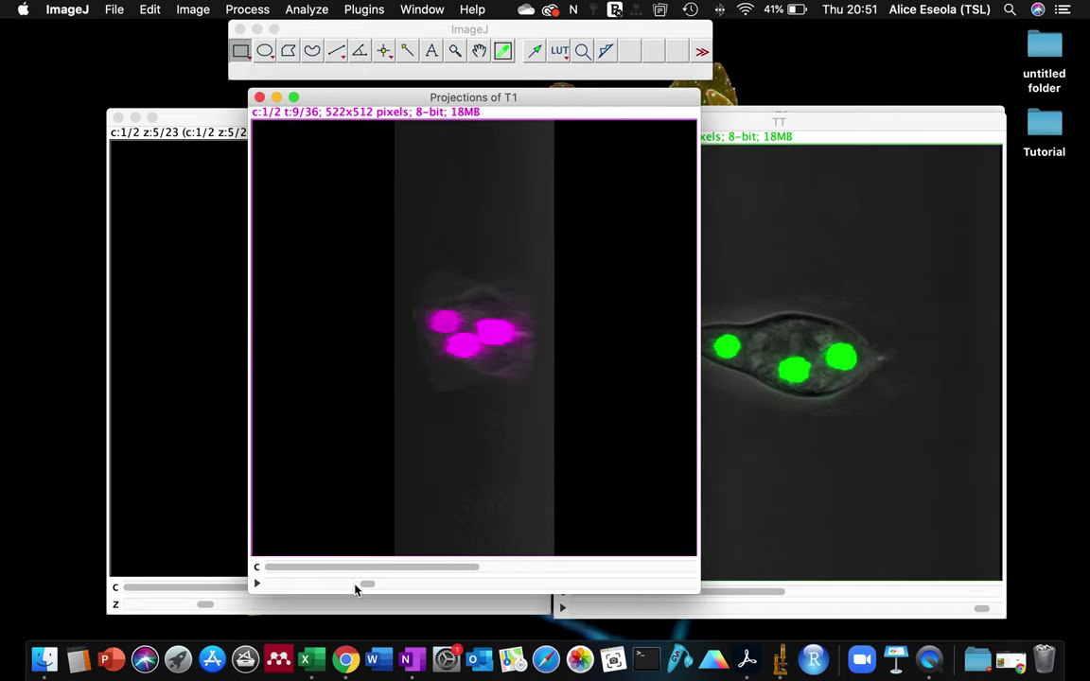
pyautogui.moveTo(371, 587); pyautogui.dragTo(158, 596)
pyautogui.press('Right')
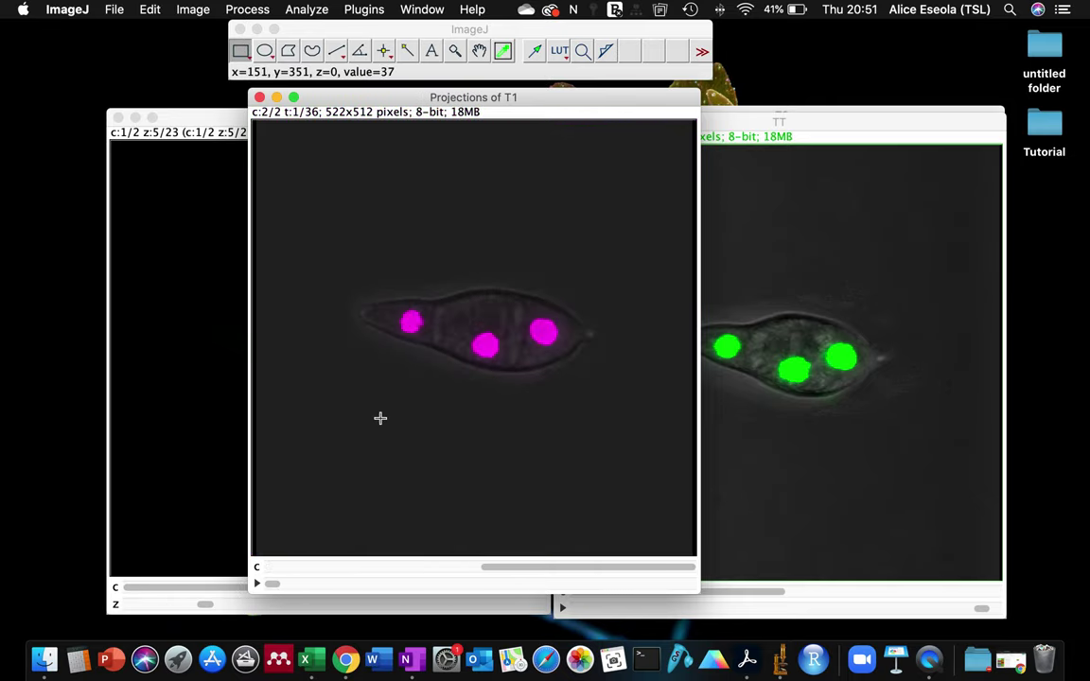
pyautogui.moveTo(271, 587); pyautogui.dragTo(294, 528)
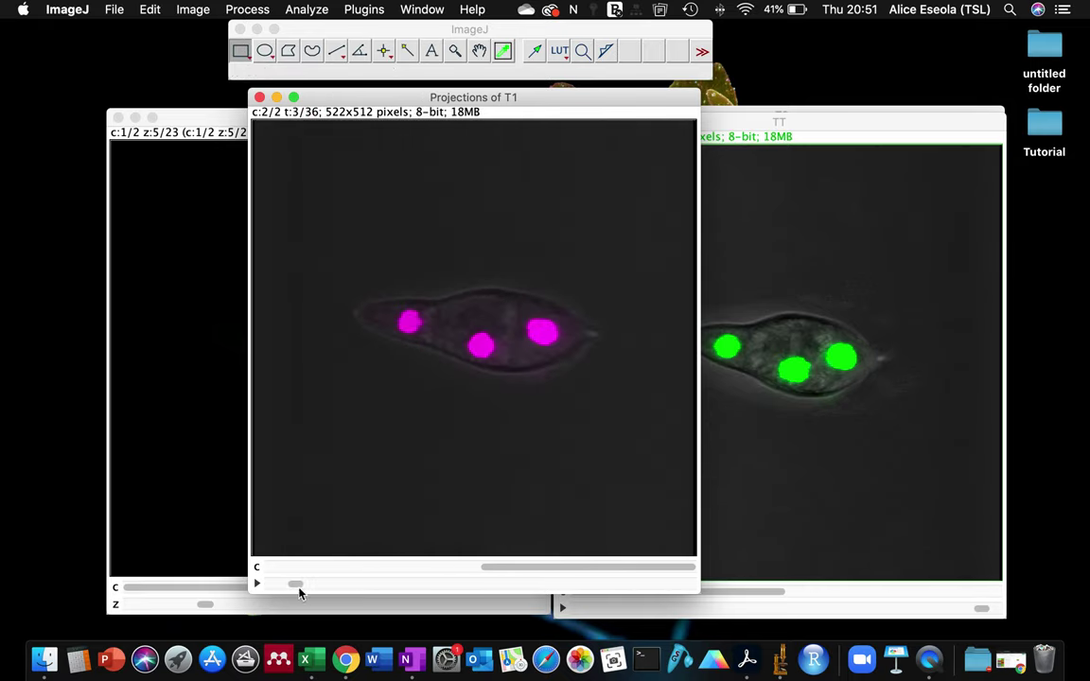
pyautogui.moveTo(299, 588); pyautogui.dragTo(252, 582)
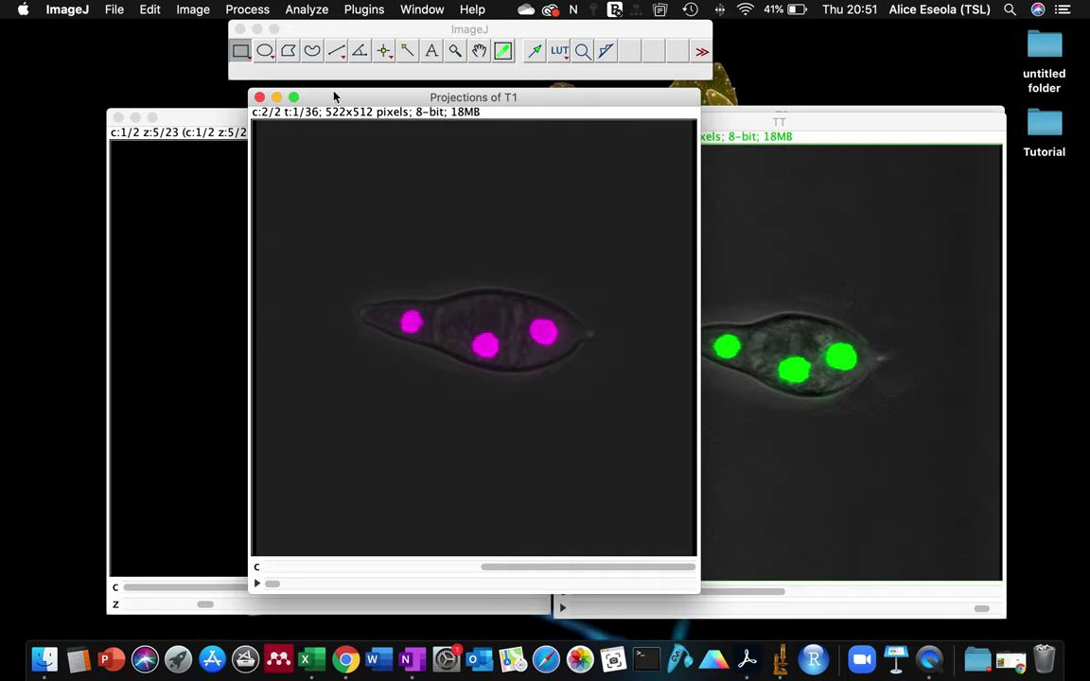
# Save the merged rotation to the Desktop as 'Projections of T1.avi', JPEG compression, 4 fps
pyautogui.click(113, 10)
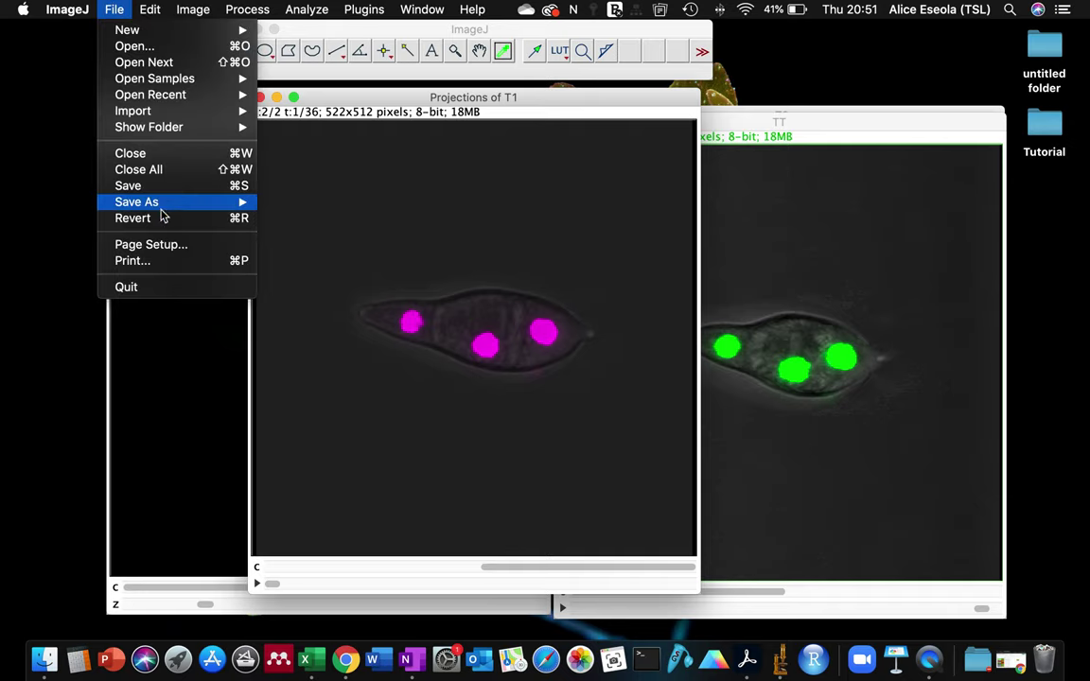
pyautogui.moveTo(227, 202)
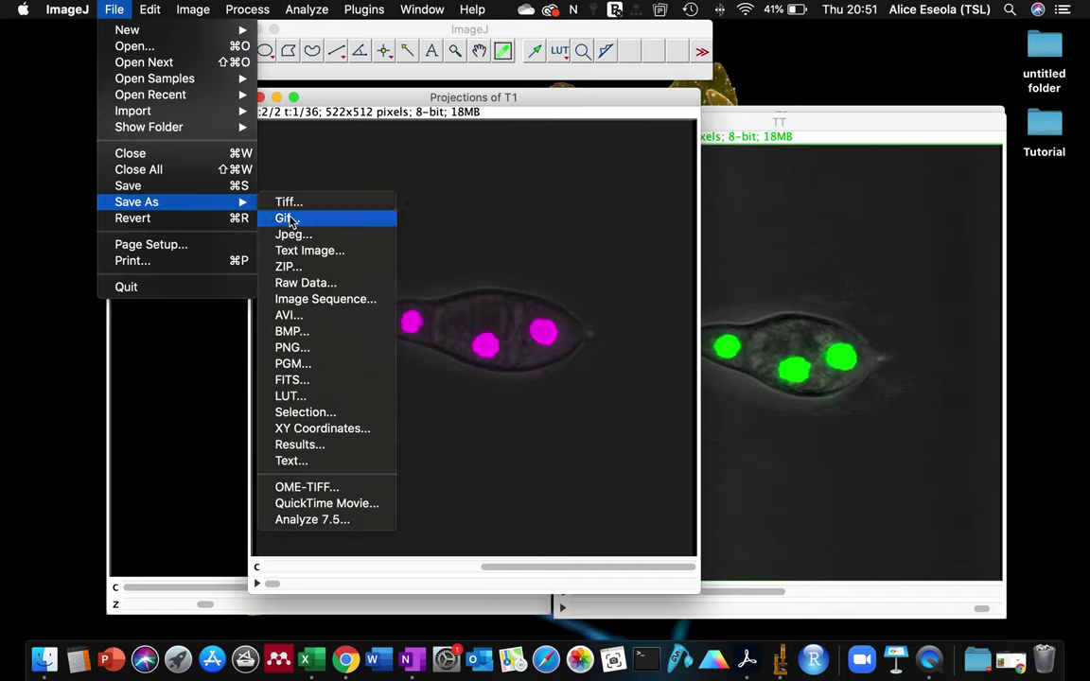
pyautogui.click(298, 317)
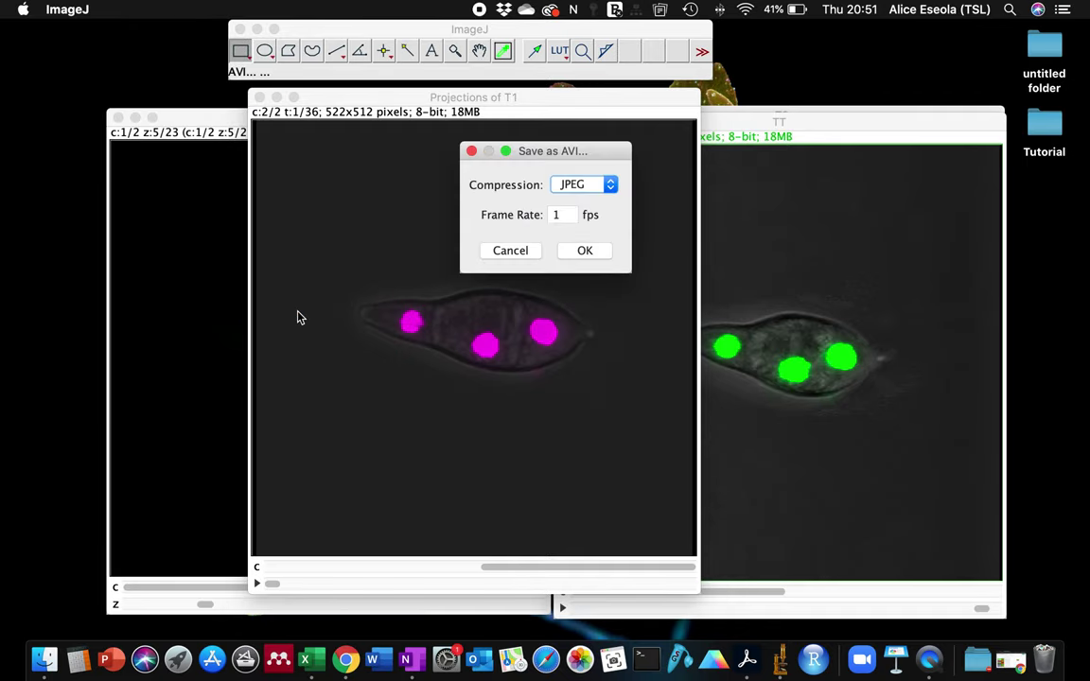
pyautogui.doubleClick(571, 215)
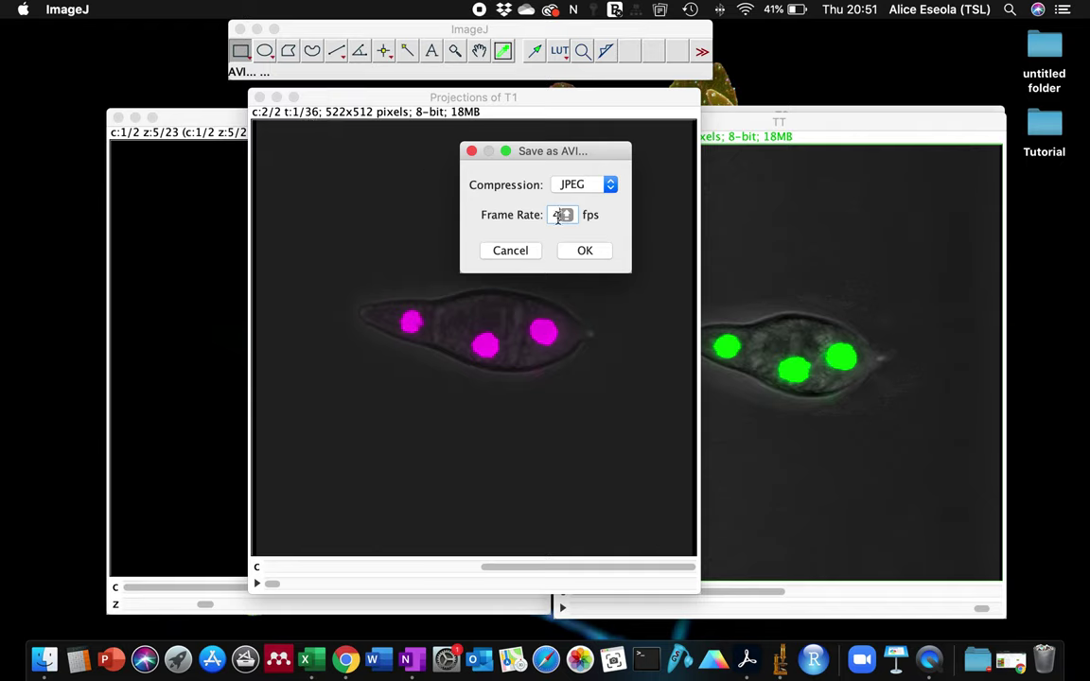
pyautogui.click(589, 251)
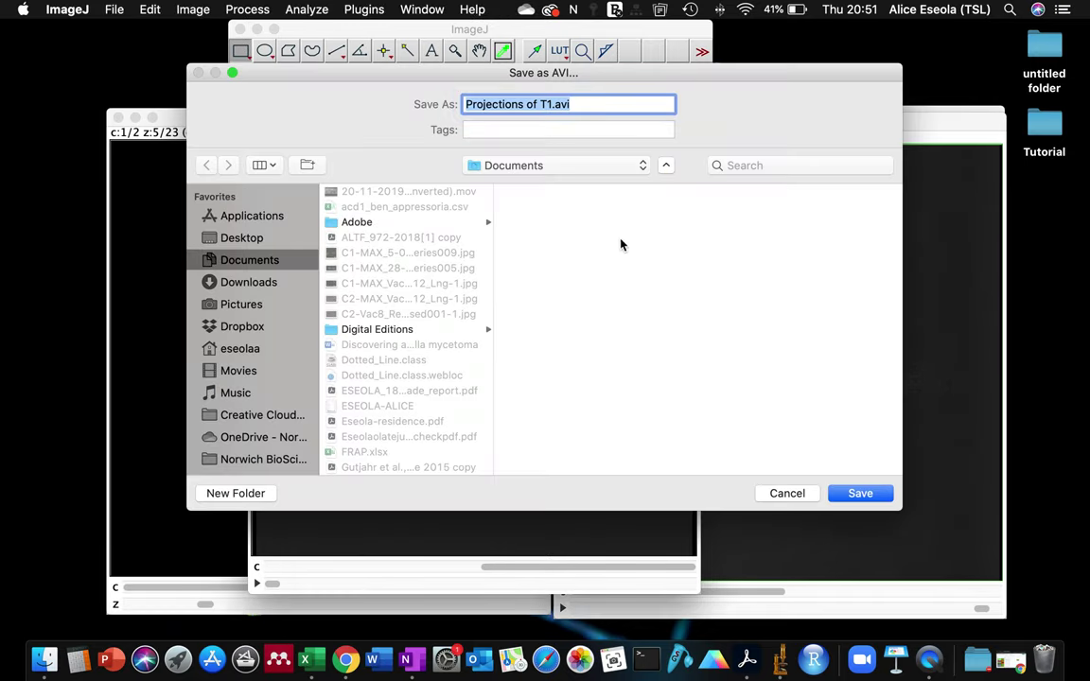
pyautogui.click(274, 239)
pyautogui.click(852, 494)
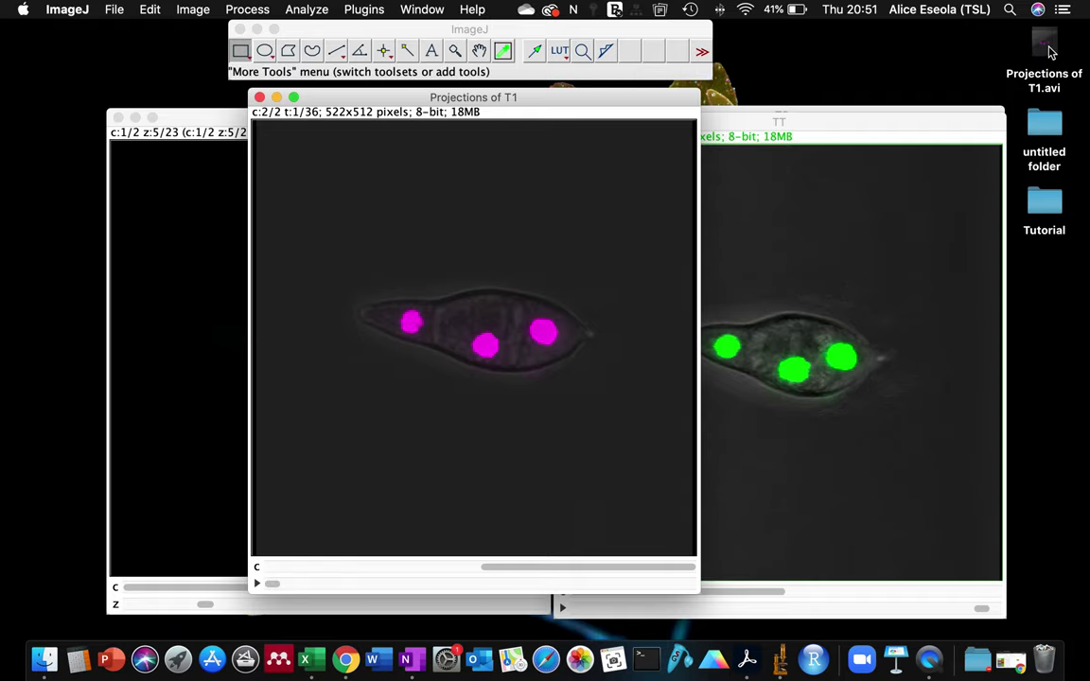
pyautogui.moveTo(505, 97); pyautogui.dragTo(802, 97)
# Run another 3D projection of T1 with Interpolate unchecked
pyautogui.click(444, 116)
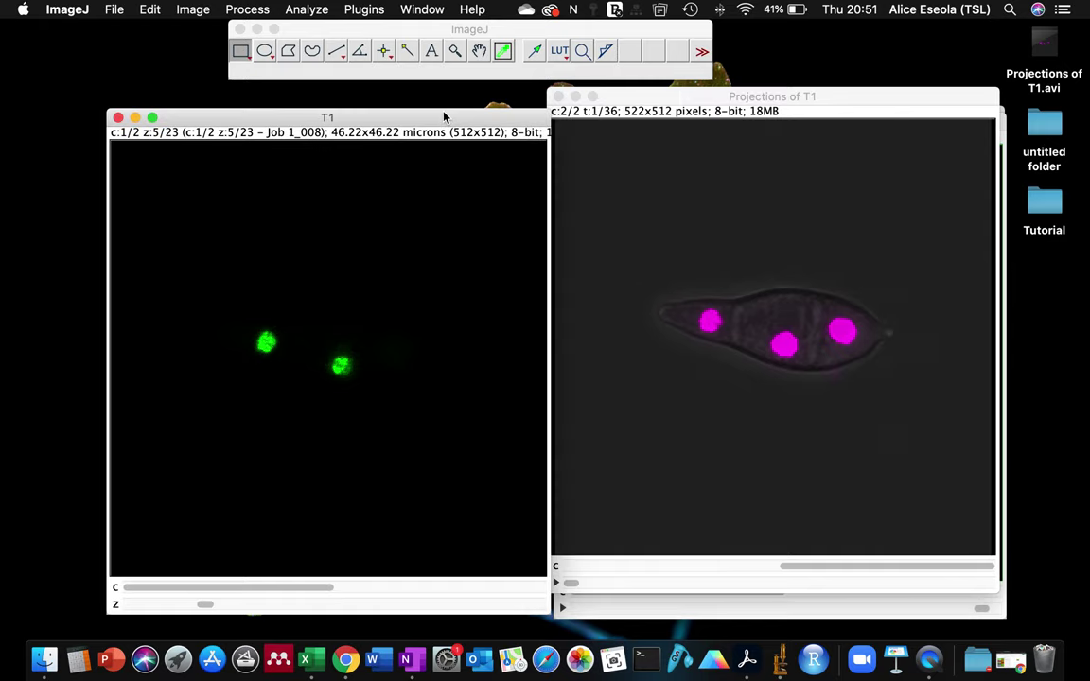
pyautogui.click(183, 9)
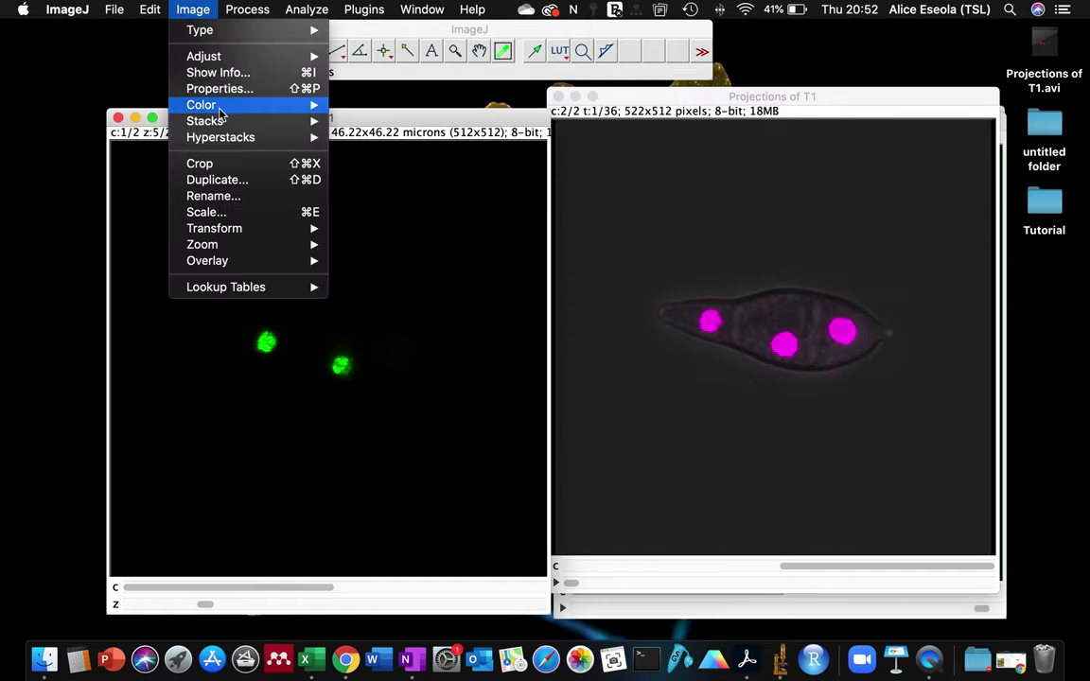
pyautogui.moveTo(218, 111)
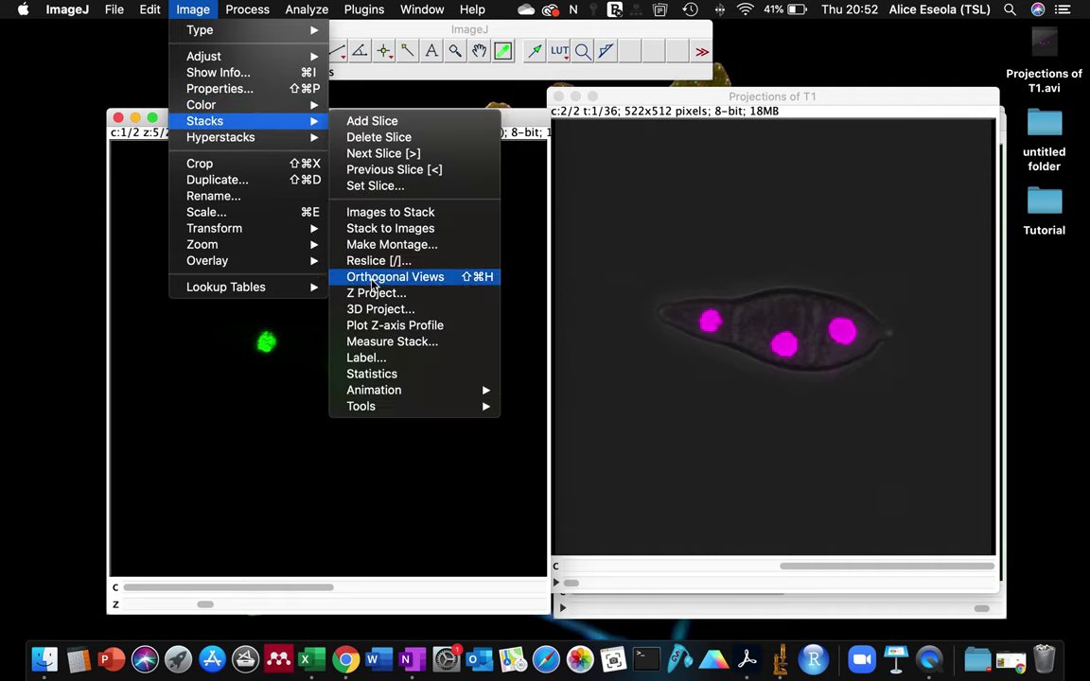
pyautogui.click(376, 311)
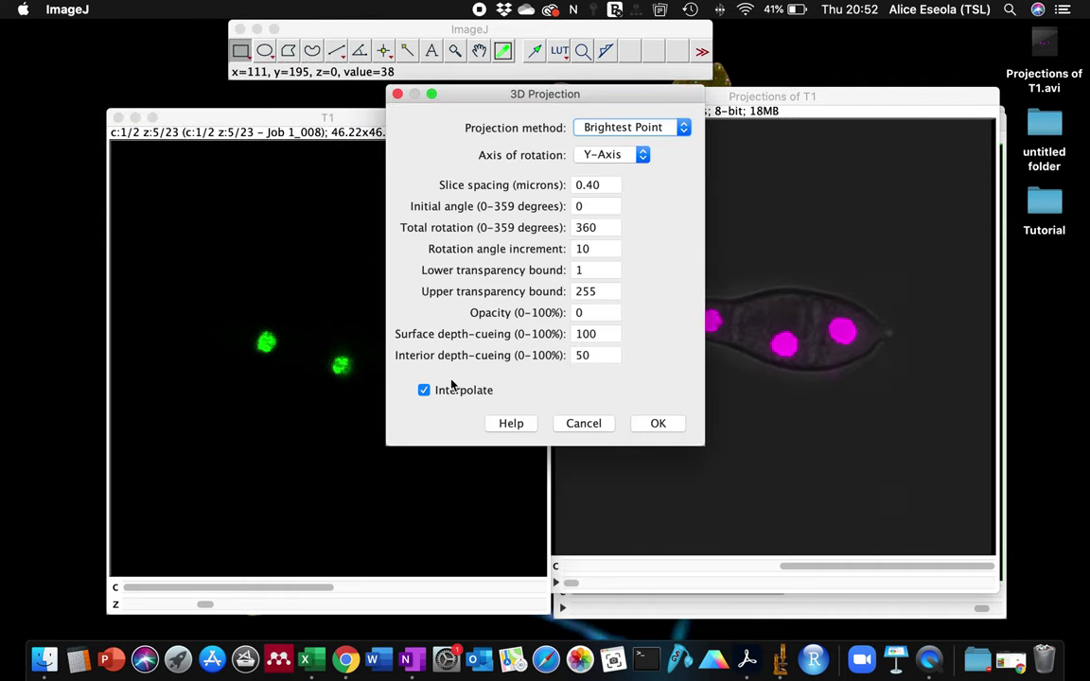
pyautogui.click(446, 391)
pyautogui.click(658, 423)
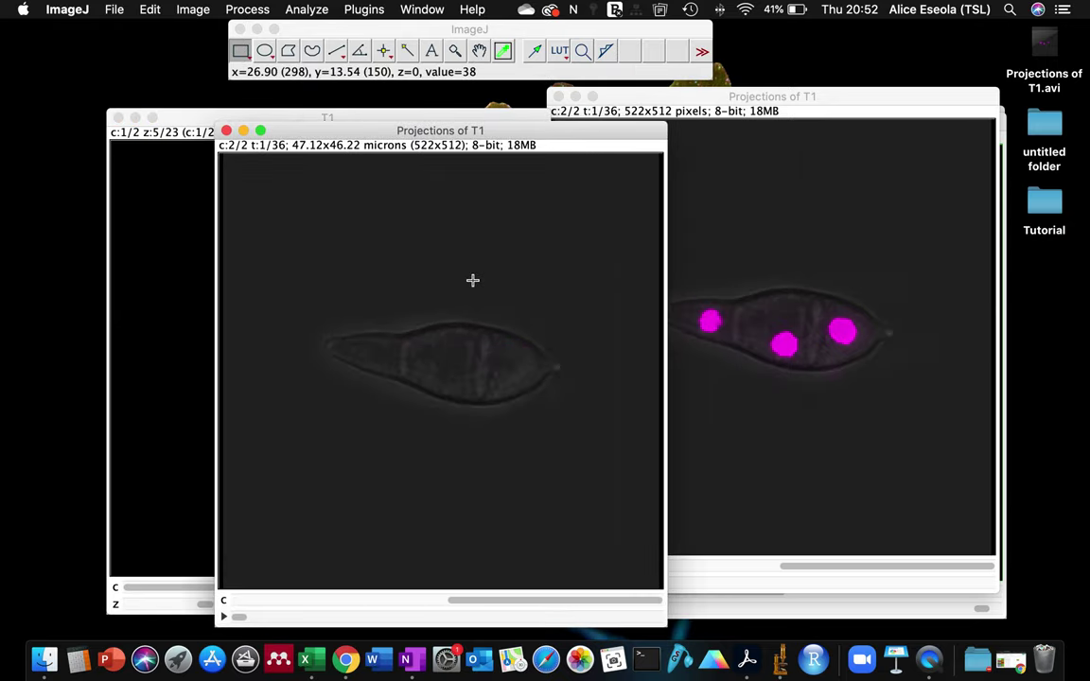
# Scrub both projections' rotation frames and arrange the two windows side by side
pyautogui.moveTo(238, 617); pyautogui.dragTo(349, 617)
pyautogui.click(730, 299)
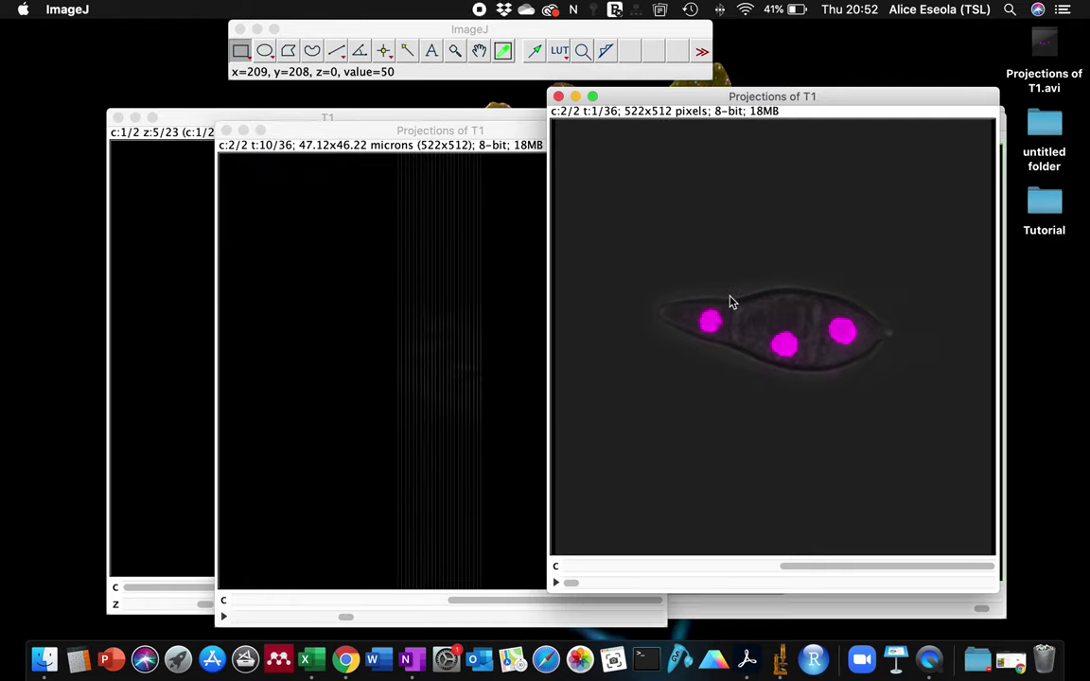
pyautogui.moveTo(567, 580); pyautogui.dragTo(678, 562)
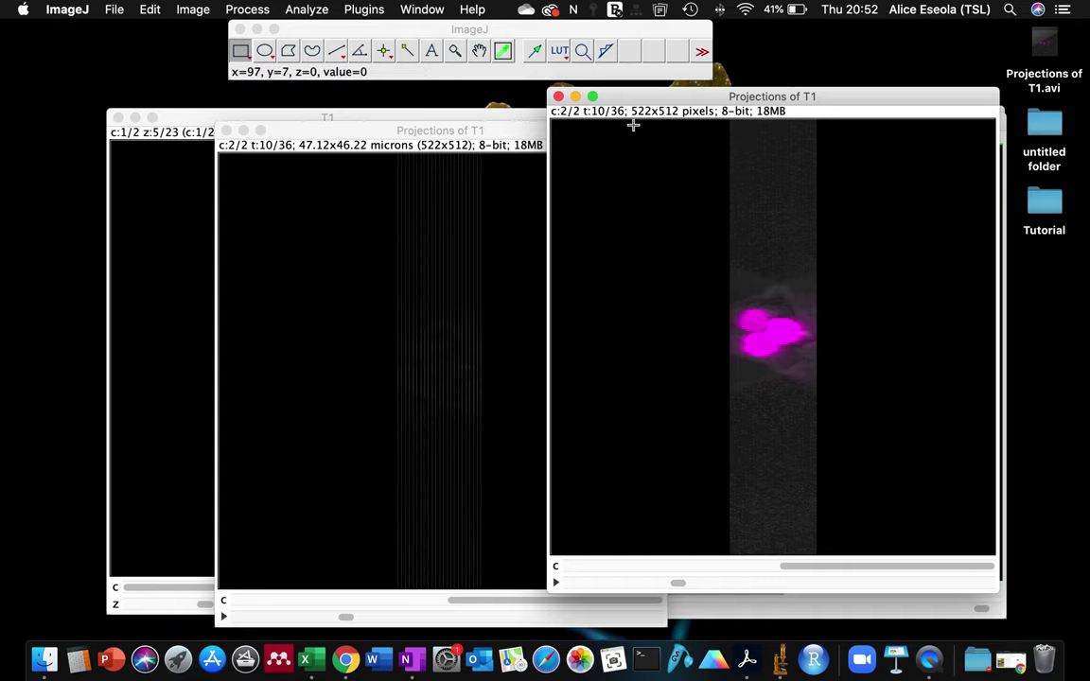
pyautogui.moveTo(603, 98); pyautogui.dragTo(600, 105)
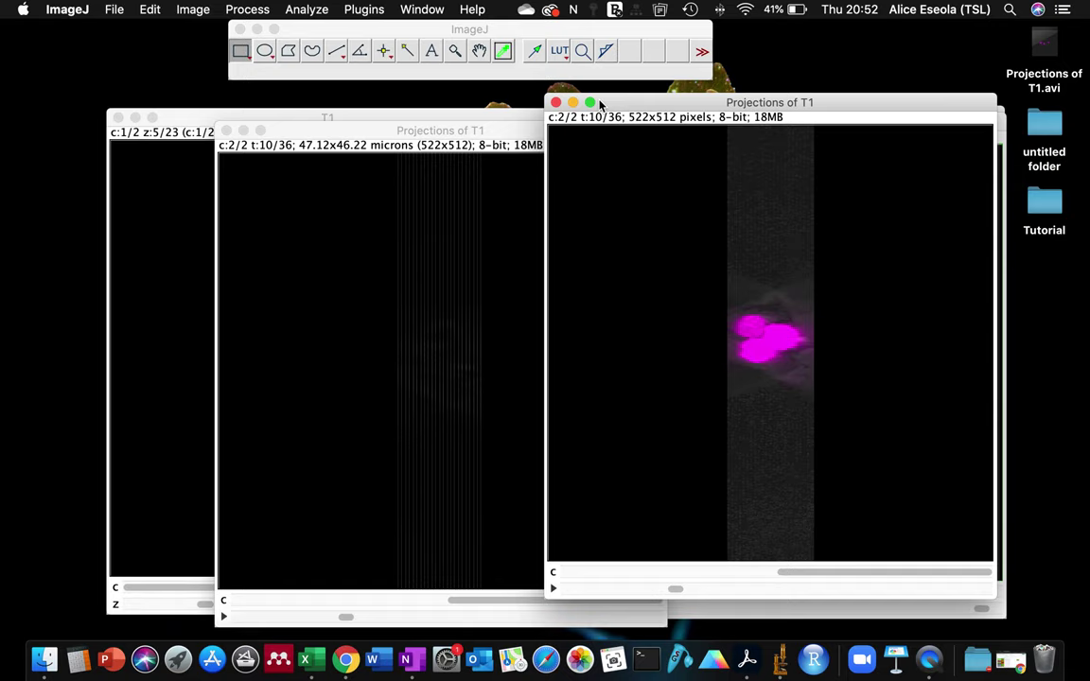
pyautogui.moveTo(445, 131); pyautogui.dragTo(401, 107)
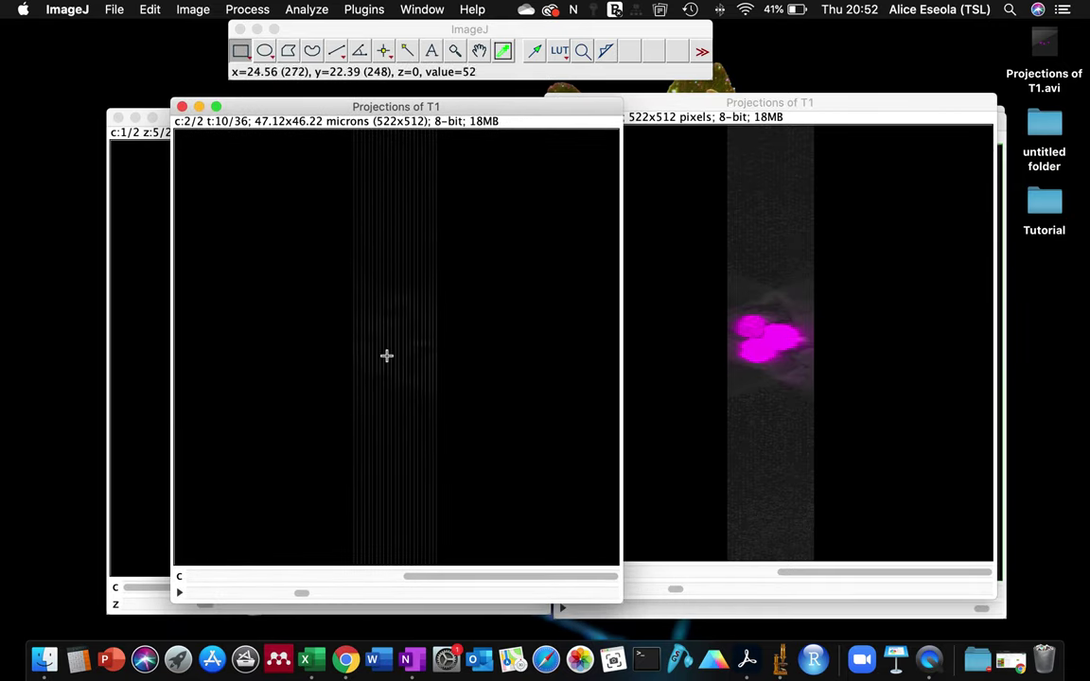
# Step through each projection's rotation frames to compare them, rewinding toward frame 1
pyautogui.moveTo(301, 595); pyautogui.dragTo(305, 558)
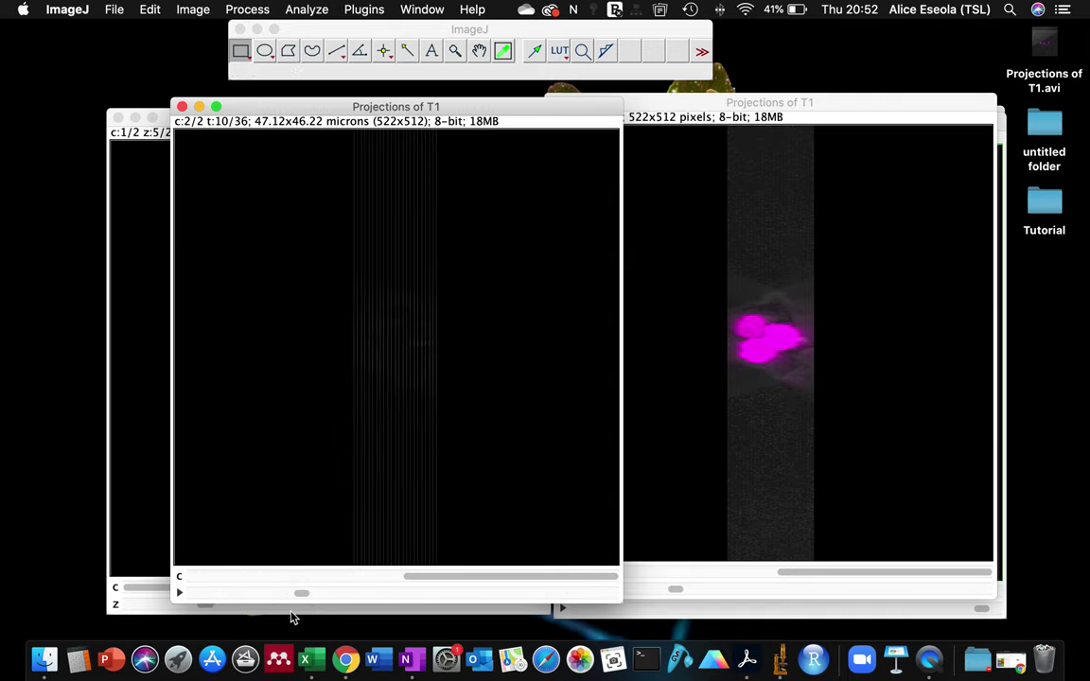
pyautogui.moveTo(300, 594); pyautogui.dragTo(349, 565)
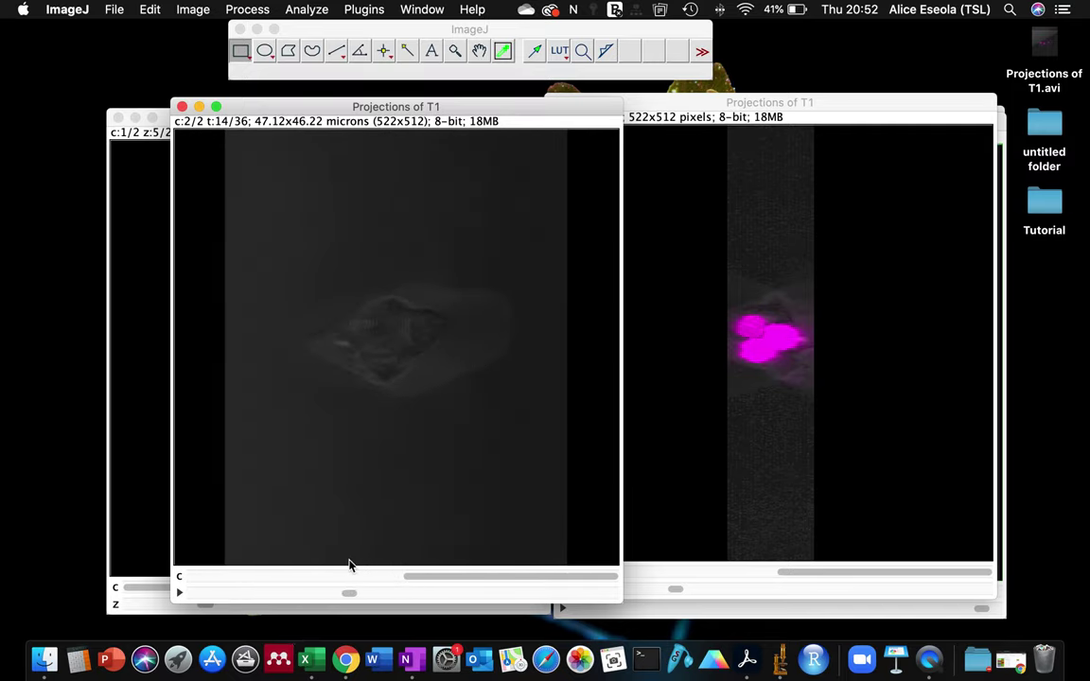
pyautogui.click(706, 360)
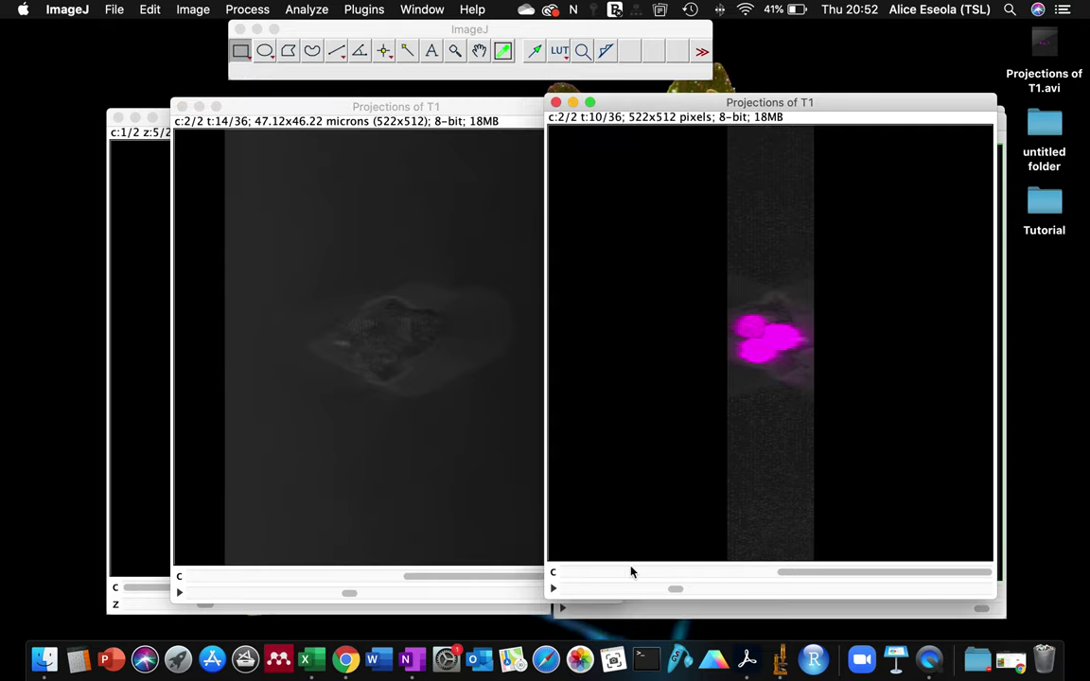
pyautogui.moveTo(675, 593); pyautogui.dragTo(626, 589)
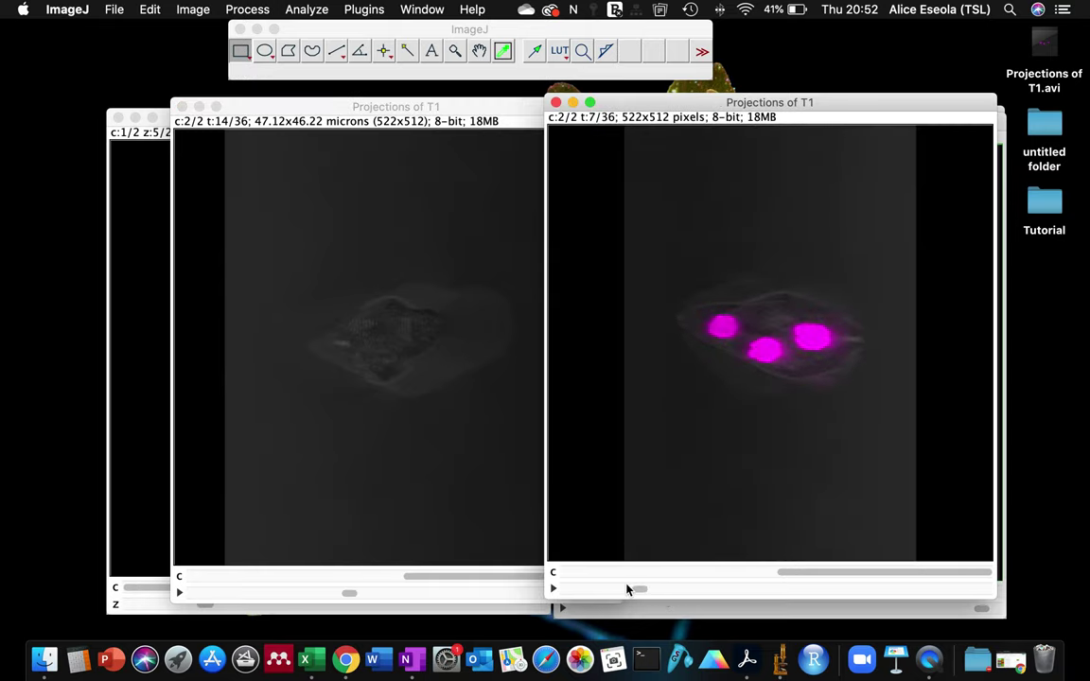
pyautogui.click(516, 362)
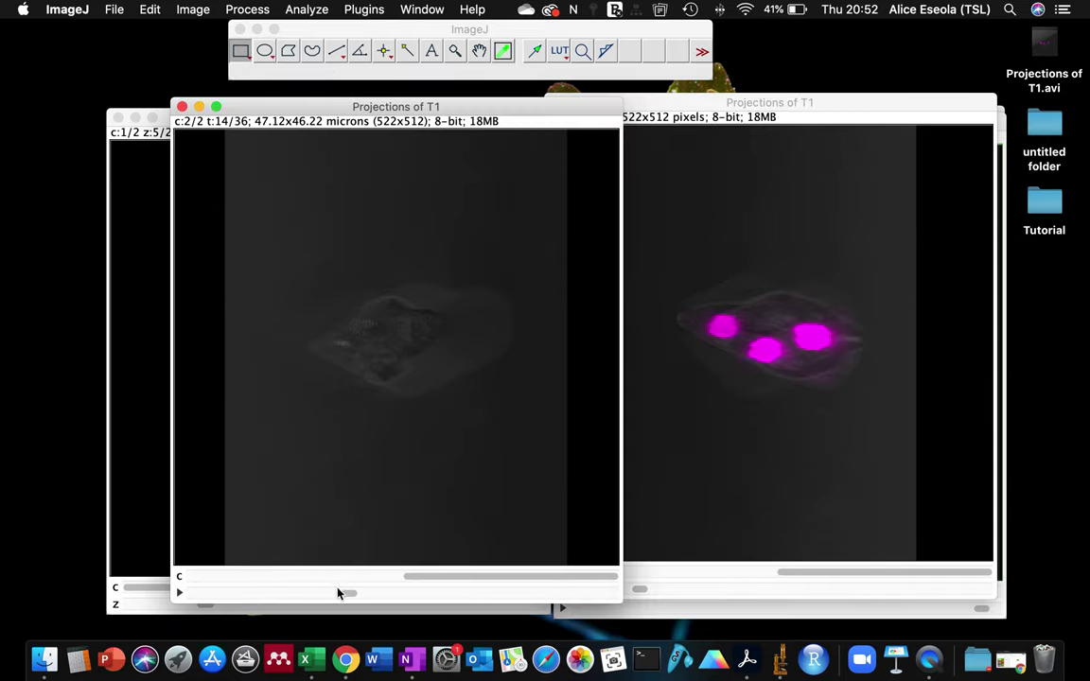
pyautogui.moveTo(338, 591); pyautogui.dragTo(198, 593)
# Rewind the left projection to frame 1 and split it into C1 and C2 channel stacks
pyautogui.click(149, 9)
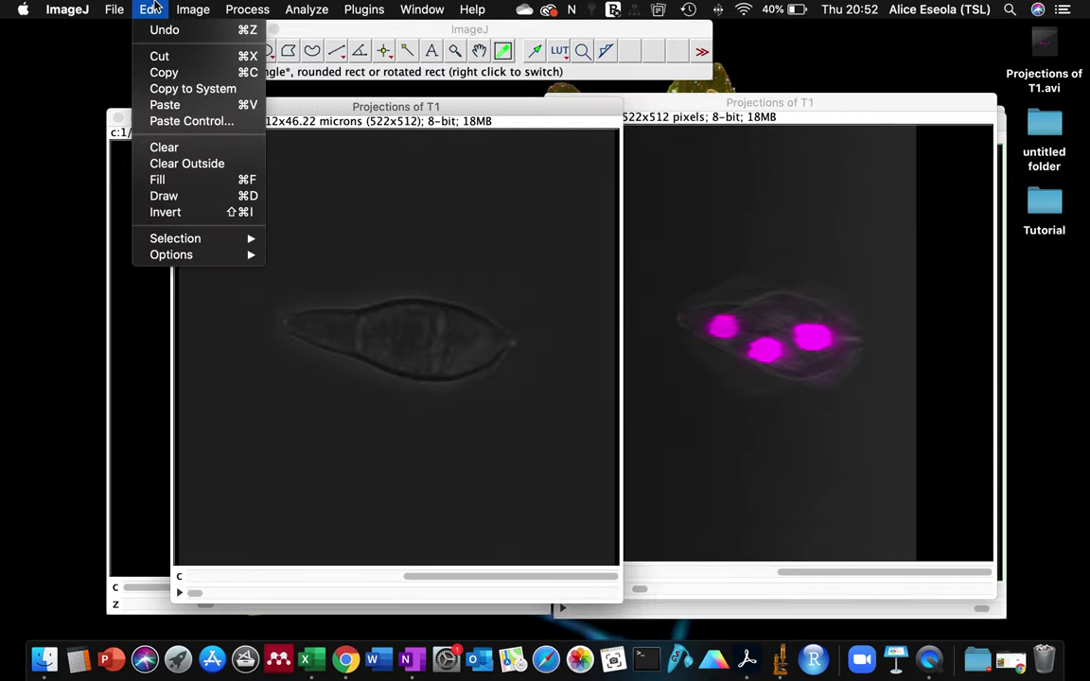
pyautogui.moveTo(192, 8)
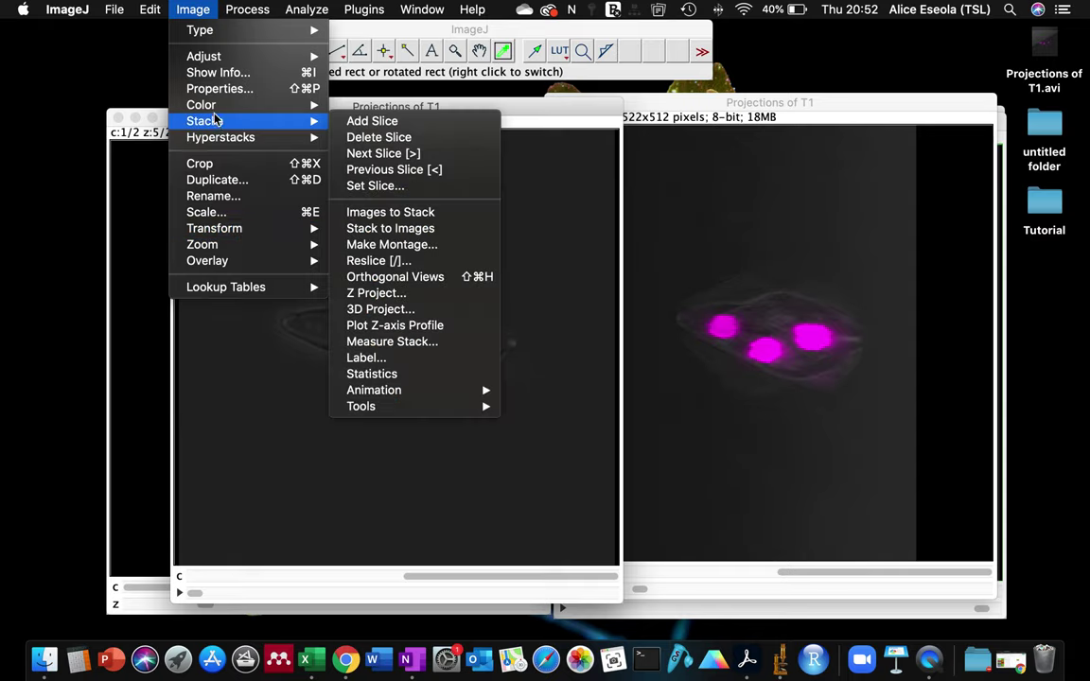
pyautogui.moveTo(200, 104)
pyautogui.click(401, 104)
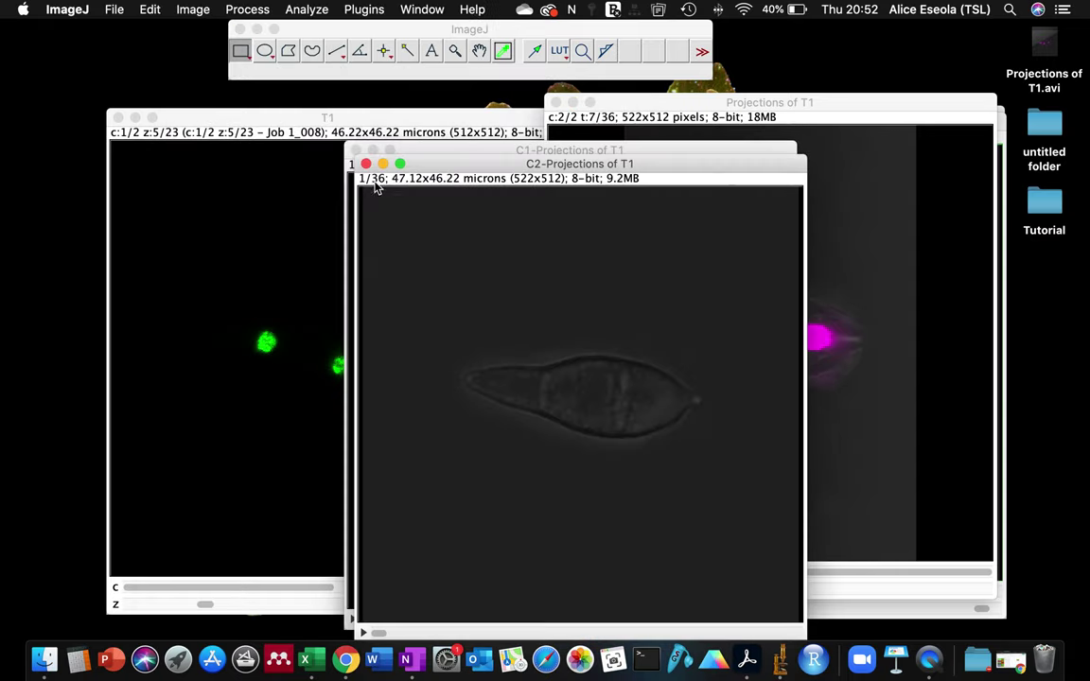
# Apply the Yellow LUT to the C1 nuclei stack and move its window up and left
pyautogui.click(423, 152)
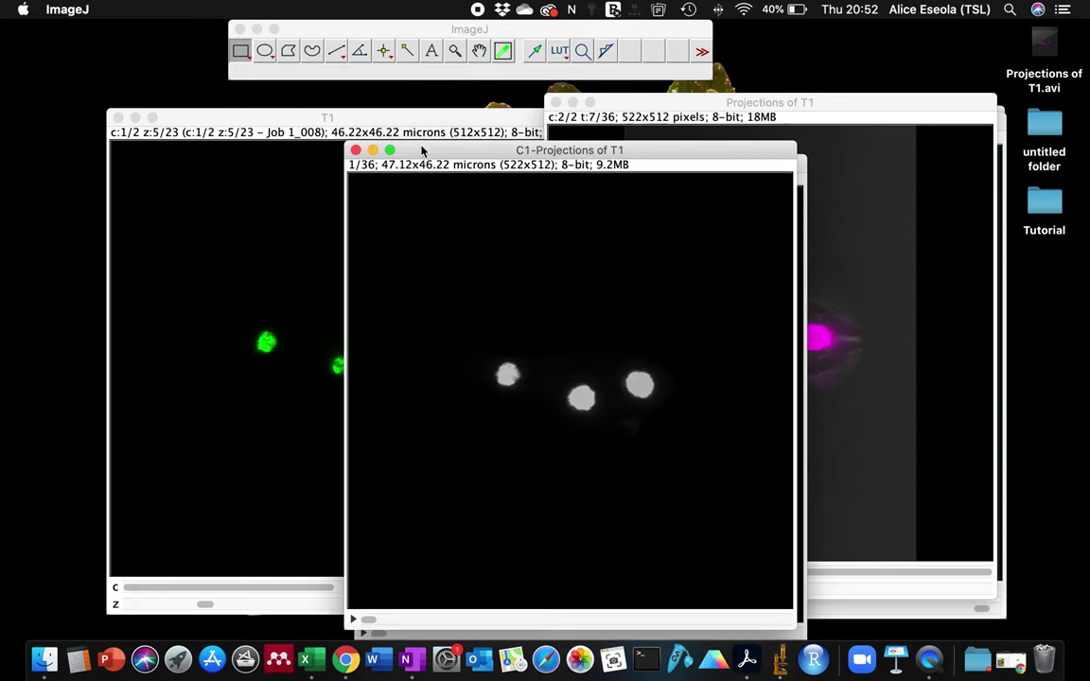
pyautogui.click(557, 51)
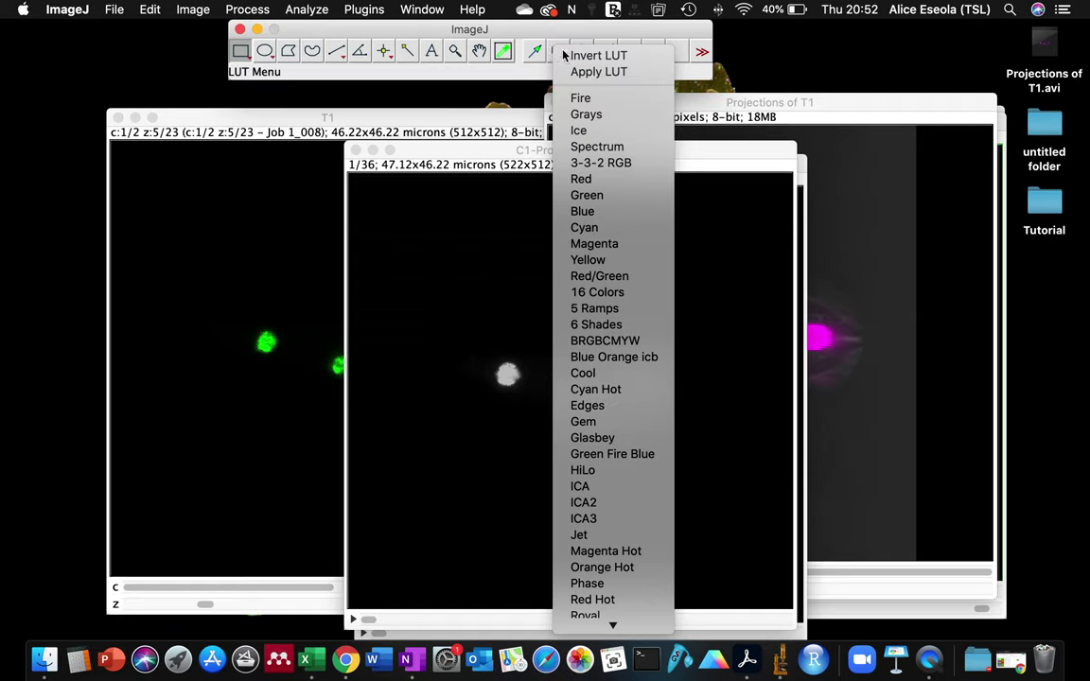
pyautogui.click(606, 267)
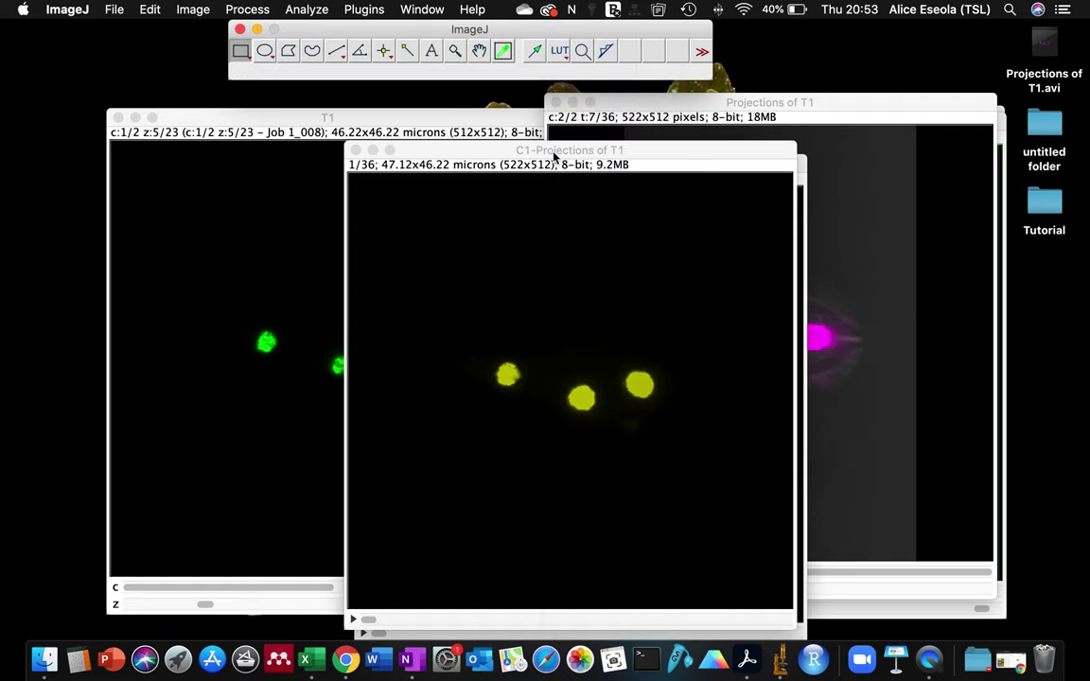
pyautogui.moveTo(556, 156); pyautogui.dragTo(430, 140)
# Merge C1 (red) and C2 (green) into a 36-frame RGB stack with Ignore source LUTs ticked
pyautogui.click(717, 164)
pyautogui.click(205, 10)
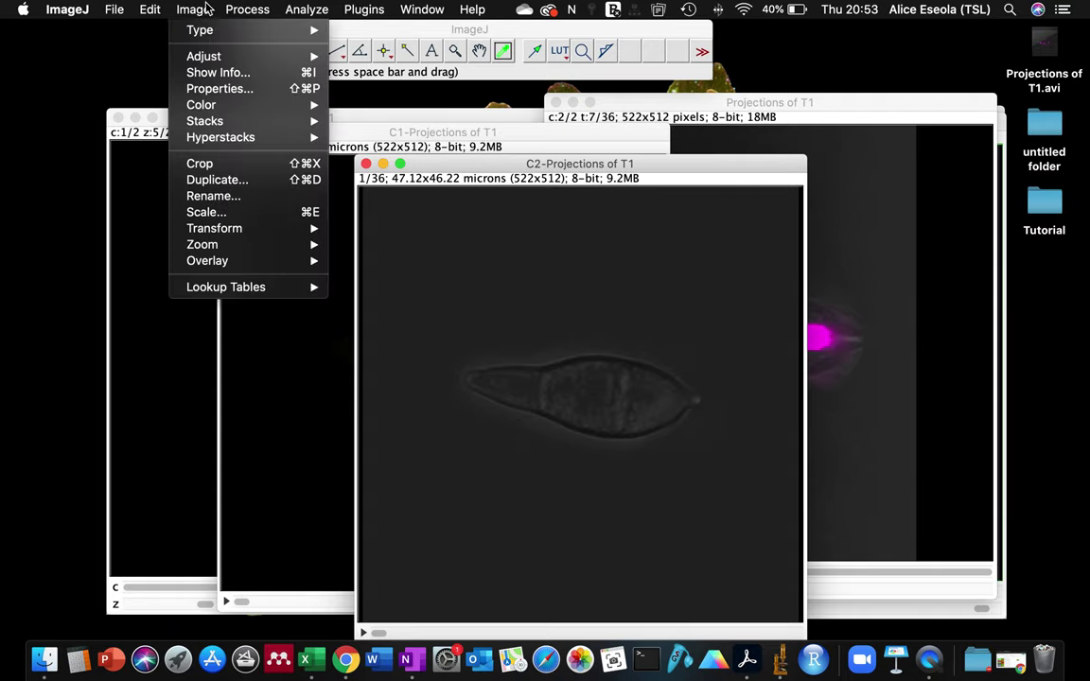
pyautogui.moveTo(201, 107)
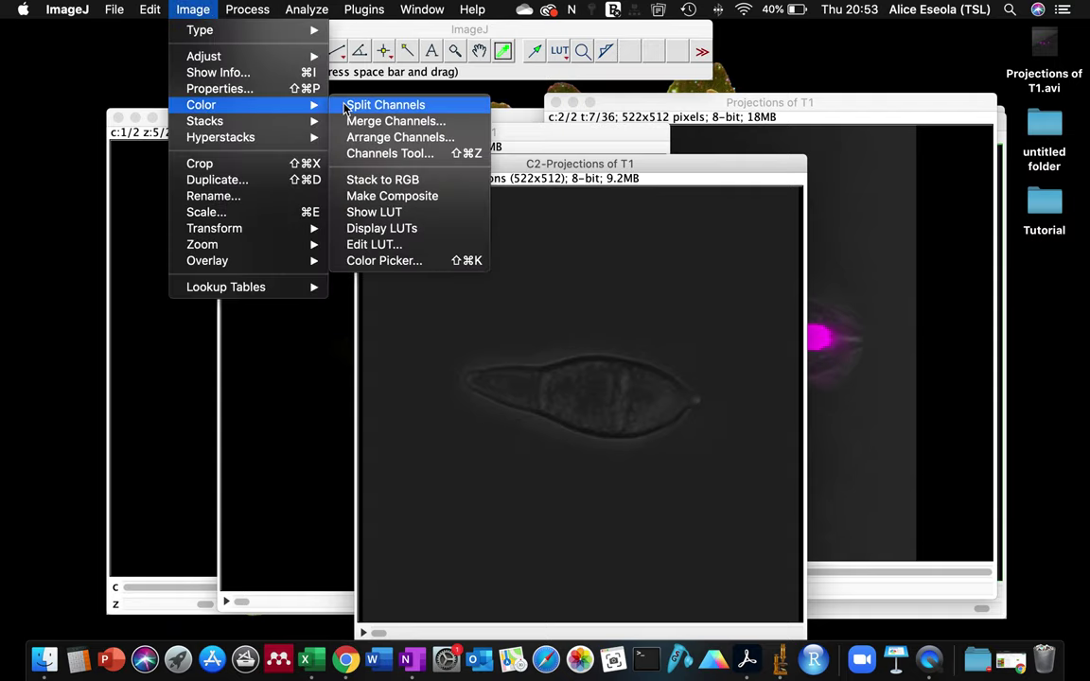
pyautogui.click(393, 121)
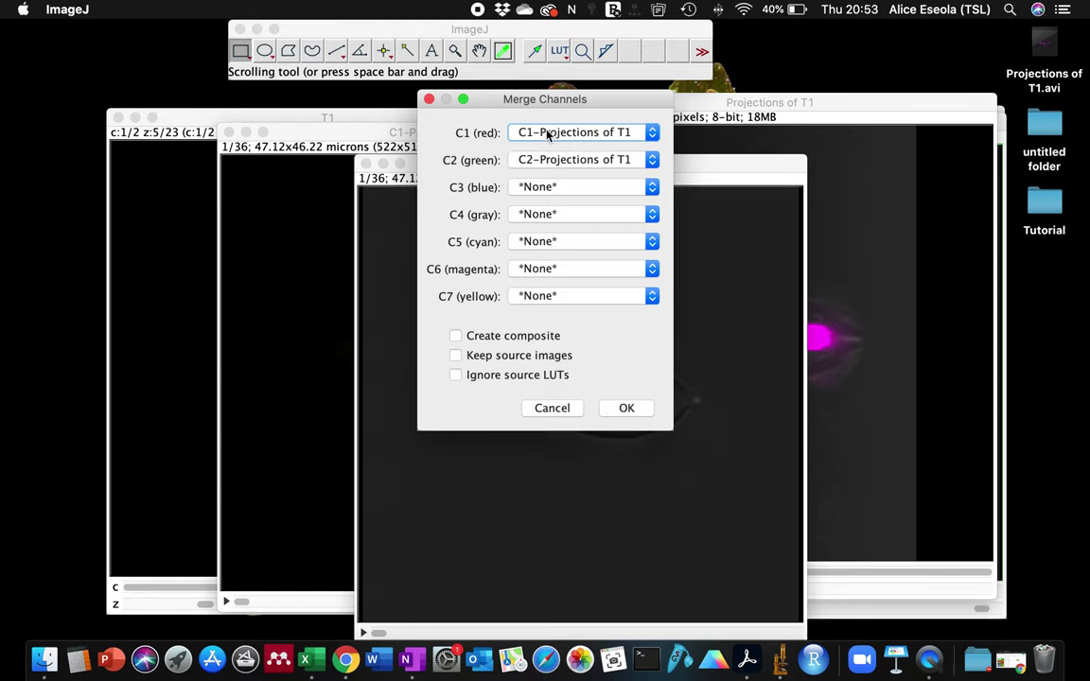
pyautogui.click(491, 377)
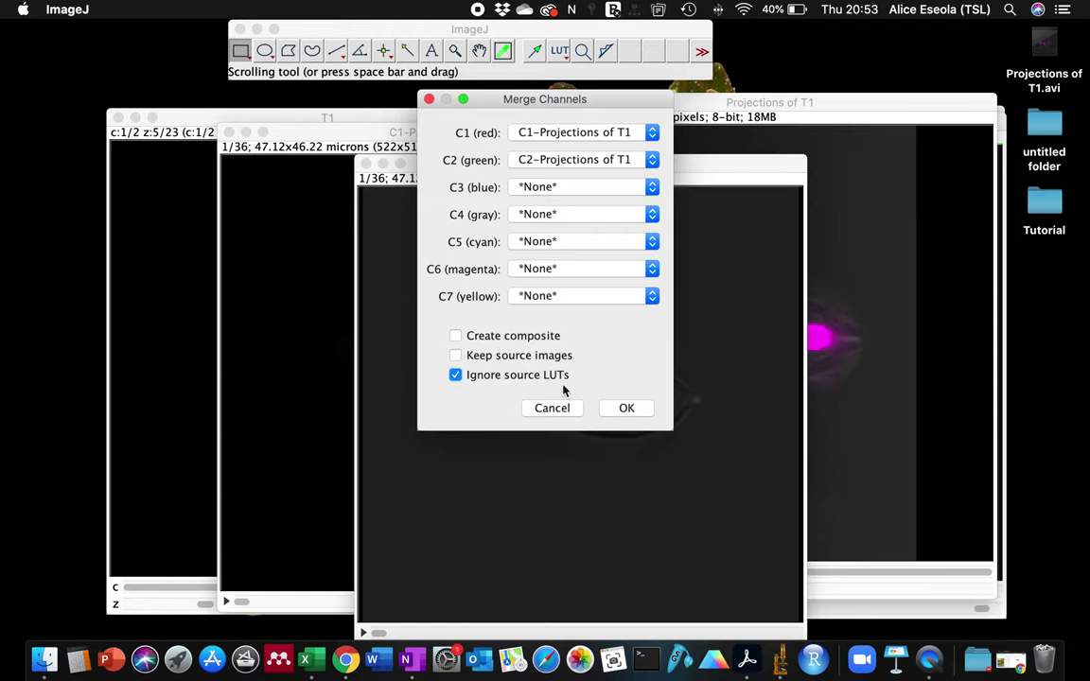
pyautogui.click(626, 408)
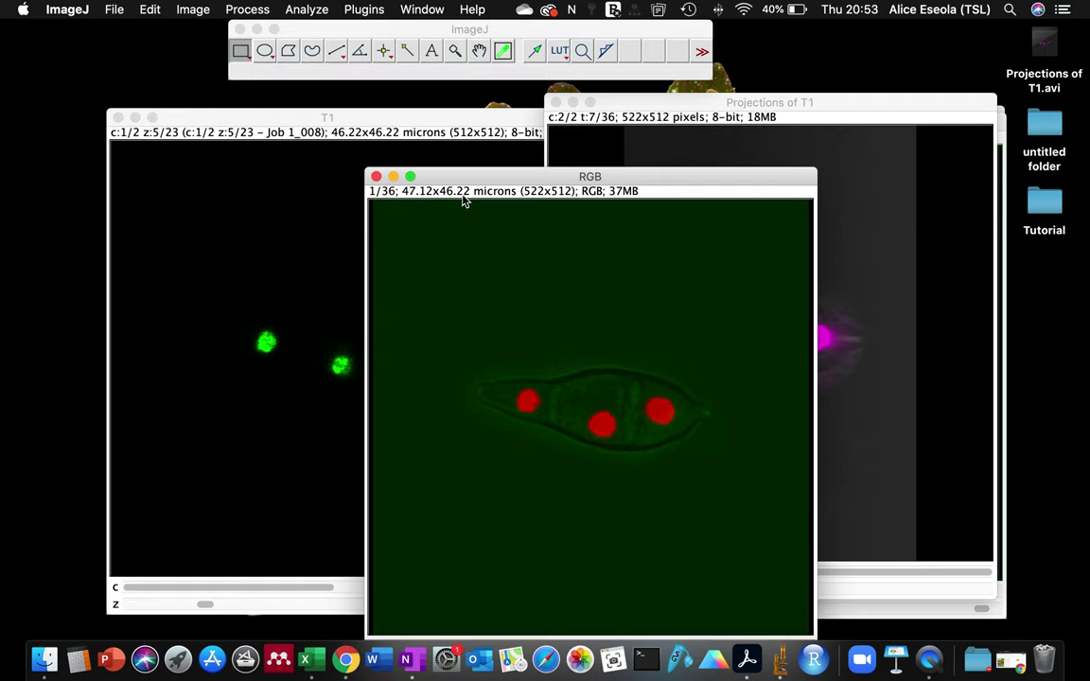
# Reposition the RGB stack window up and to the left
pyautogui.scroll(-14, 473, 231)
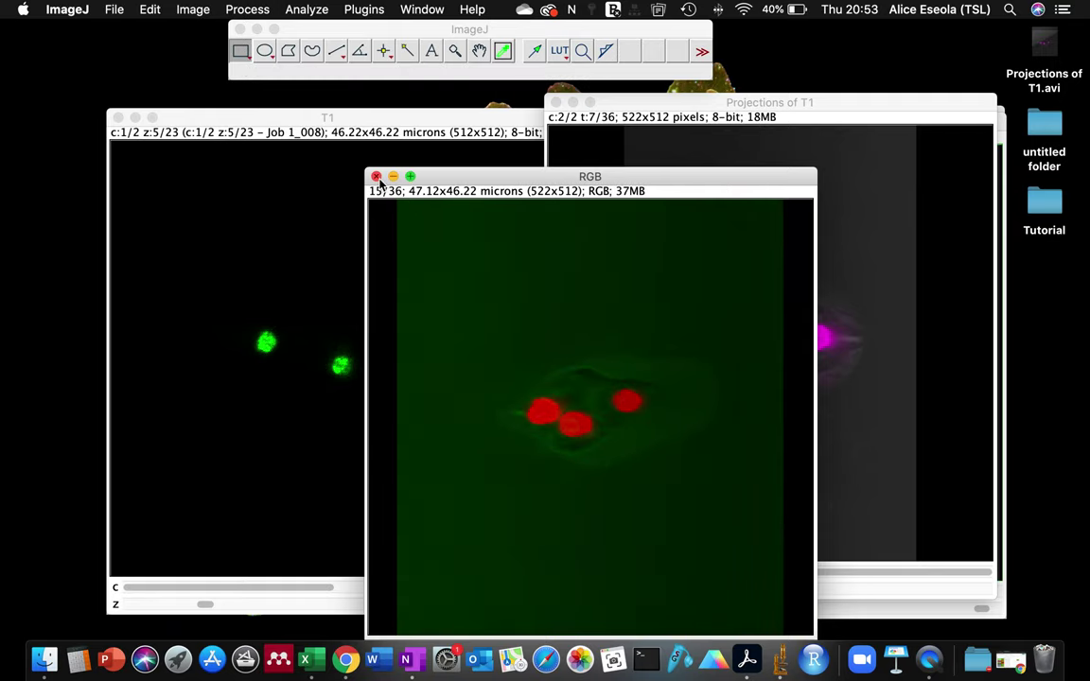
pyautogui.scroll(14, 444, 229)
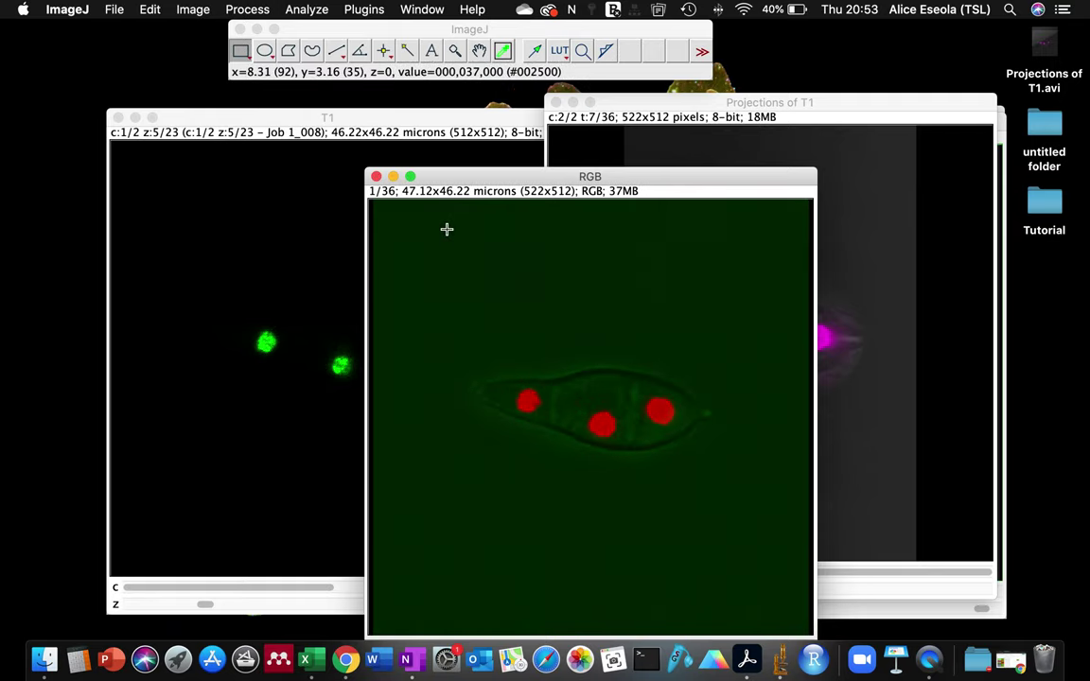
pyautogui.moveTo(453, 181); pyautogui.dragTo(317, 83)
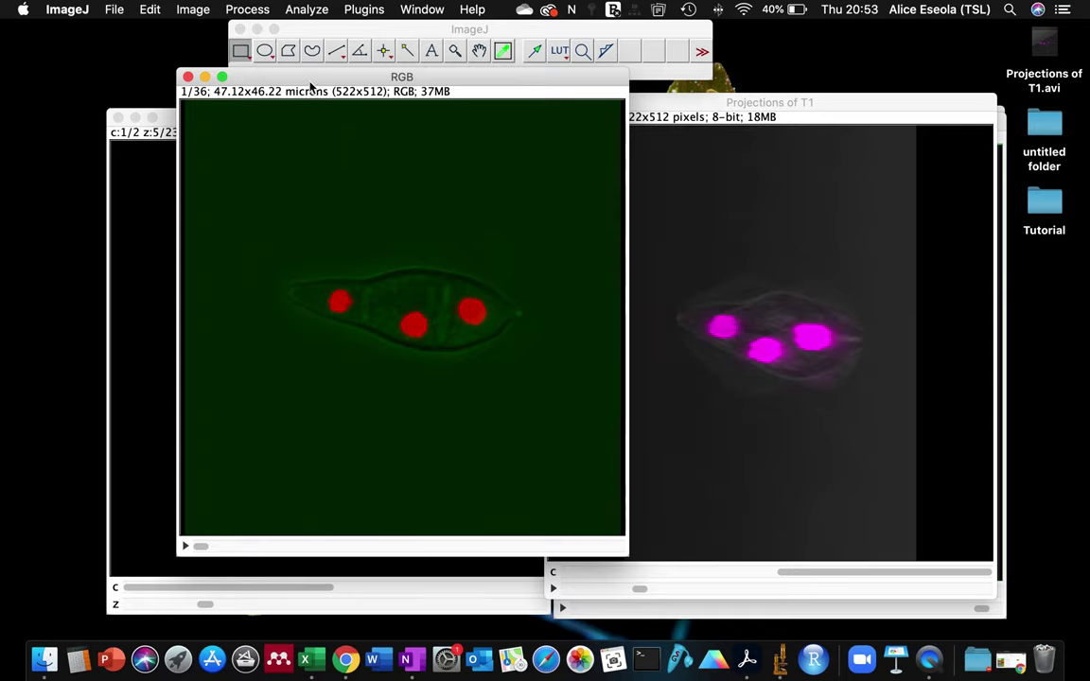
pyautogui.moveTo(311, 87); pyautogui.dragTo(322, 106)
# Step back and forth through the RGB rotation frames, then bring Projections of T1 forward
pyautogui.scroll(-20, 367, 371)
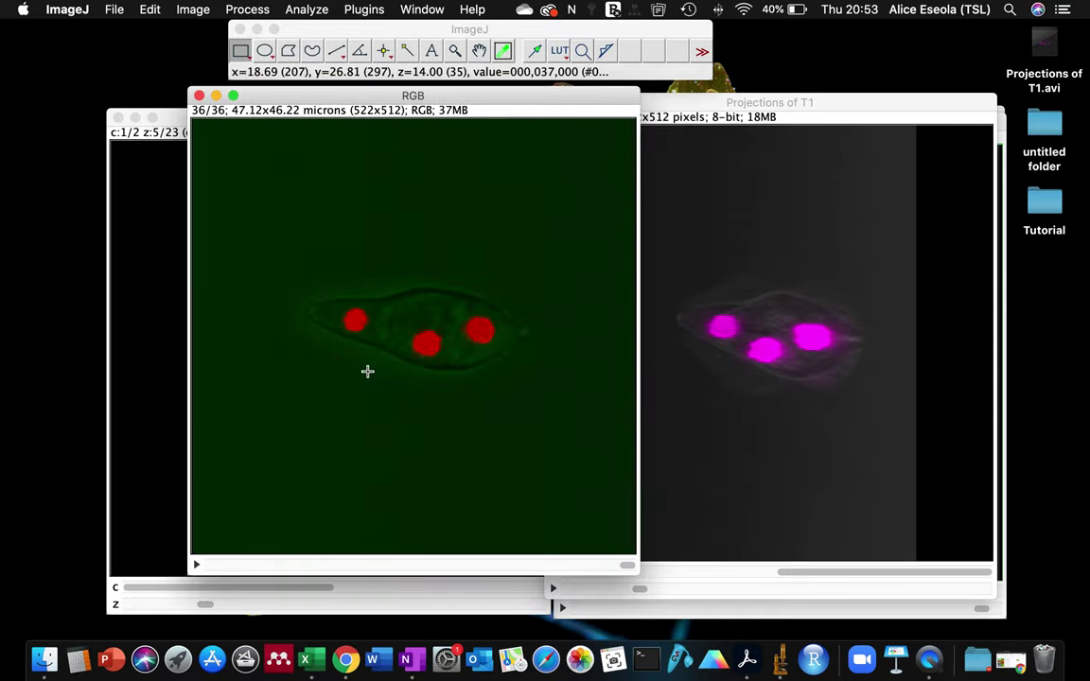
pyautogui.scroll(20, 368, 371)
pyautogui.scroll(-6, 367, 371)
pyautogui.scroll(7, 367, 371)
pyautogui.scroll(-7, 367, 371)
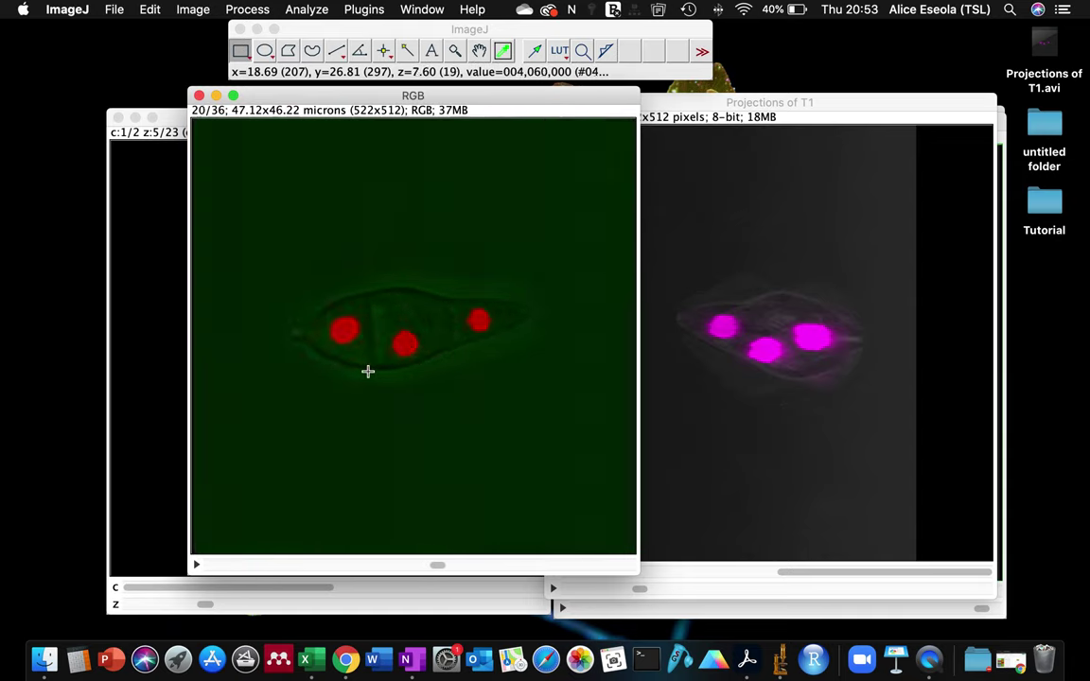
pyautogui.scroll(-15, 367, 371)
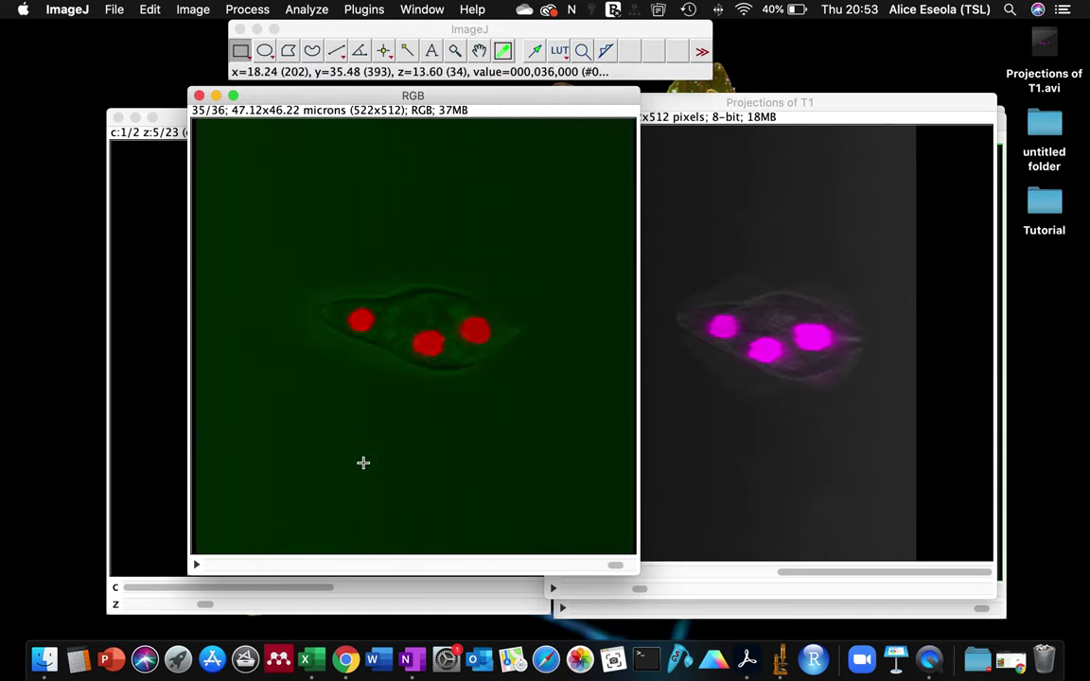
pyautogui.scroll(14, 370, 465)
pyautogui.scroll(-7, 372, 465)
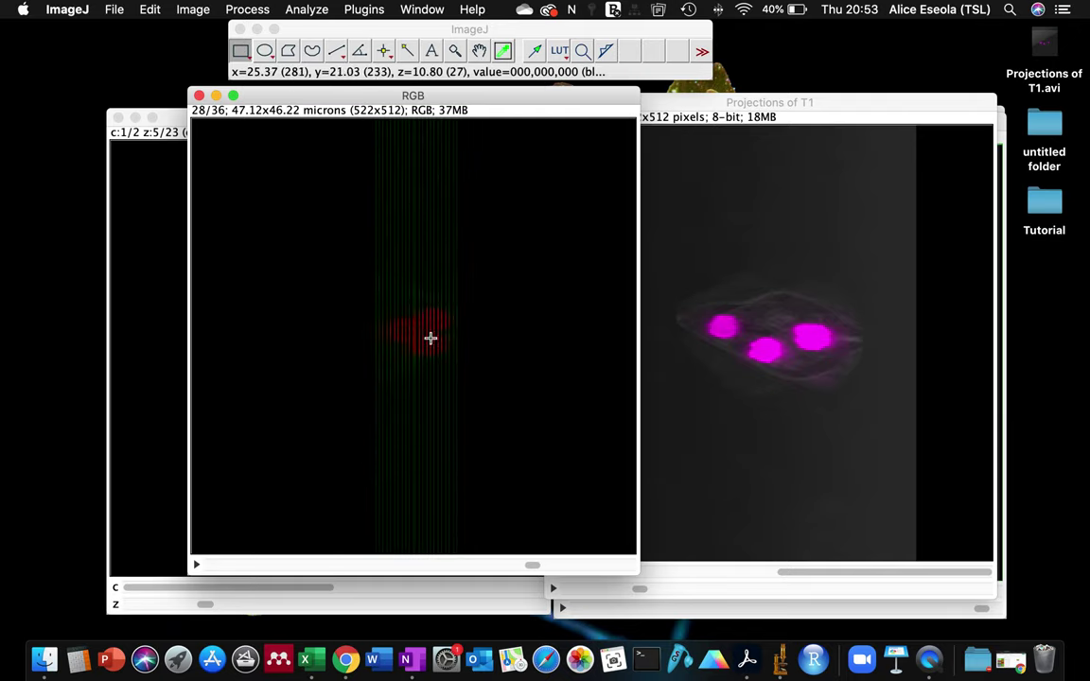
pyautogui.click(737, 323)
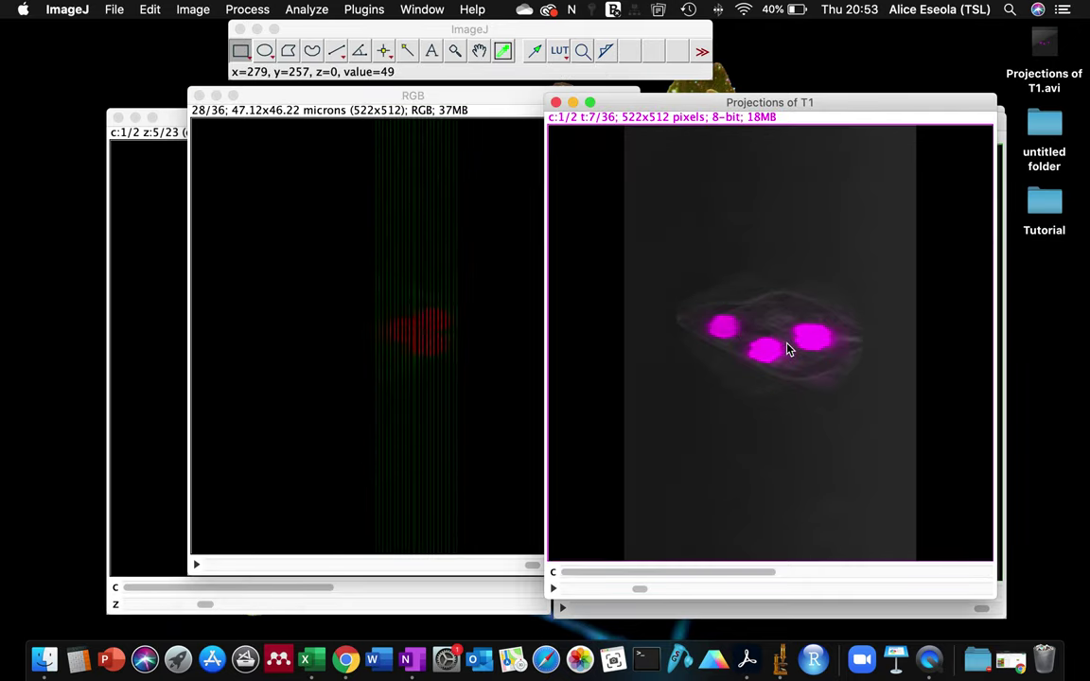
# Drag the t slider of Projections of T1 to frame 10, where the nuclei appear edge-on
pyautogui.moveTo(639, 589); pyautogui.dragTo(679, 587)
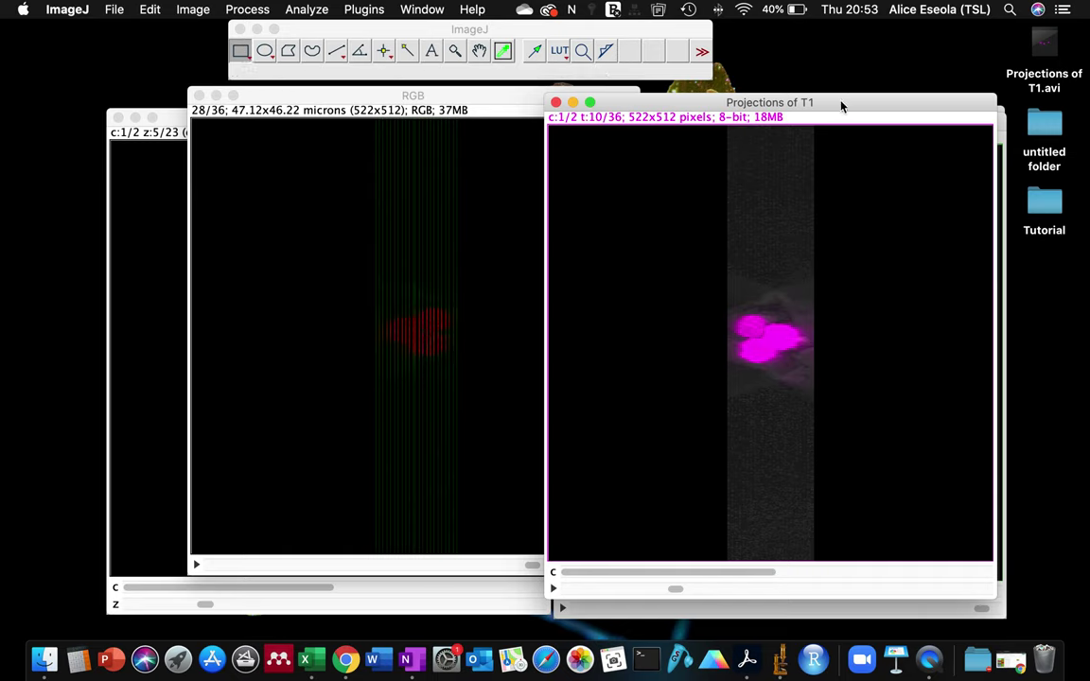
# Open Projections of T1.avi from the desktop to play it in VLC
pyautogui.doubleClick(1044, 49)
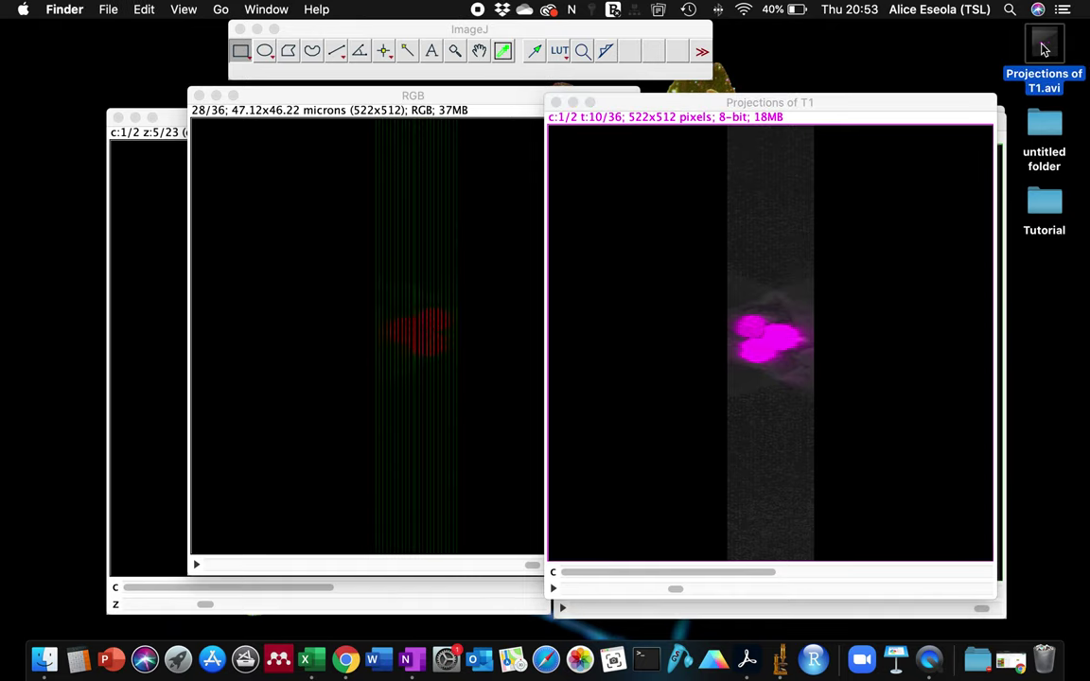